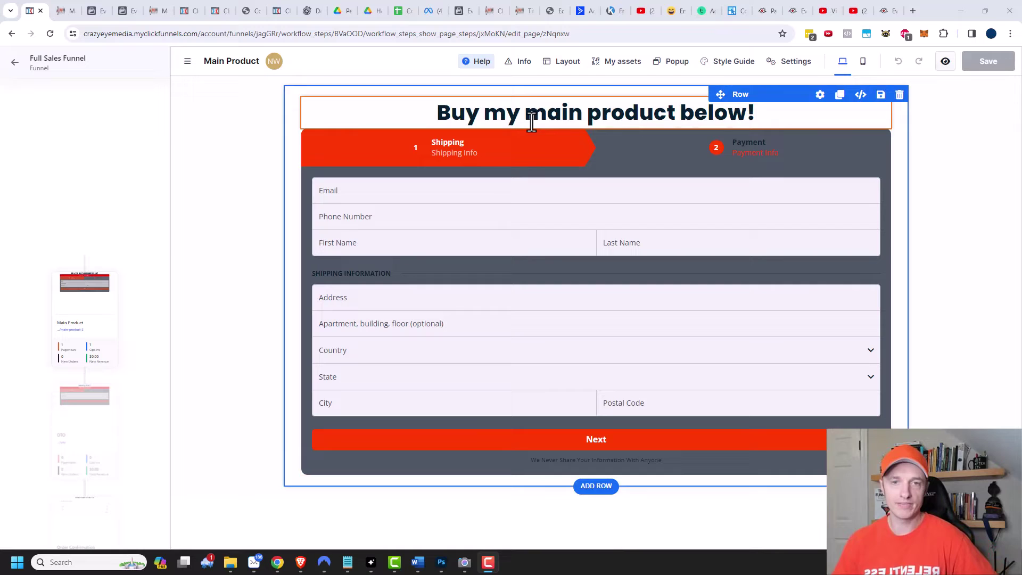
Step: Insert a Countdown element, found by searching 'count', under the headline and select it
click(603, 134)
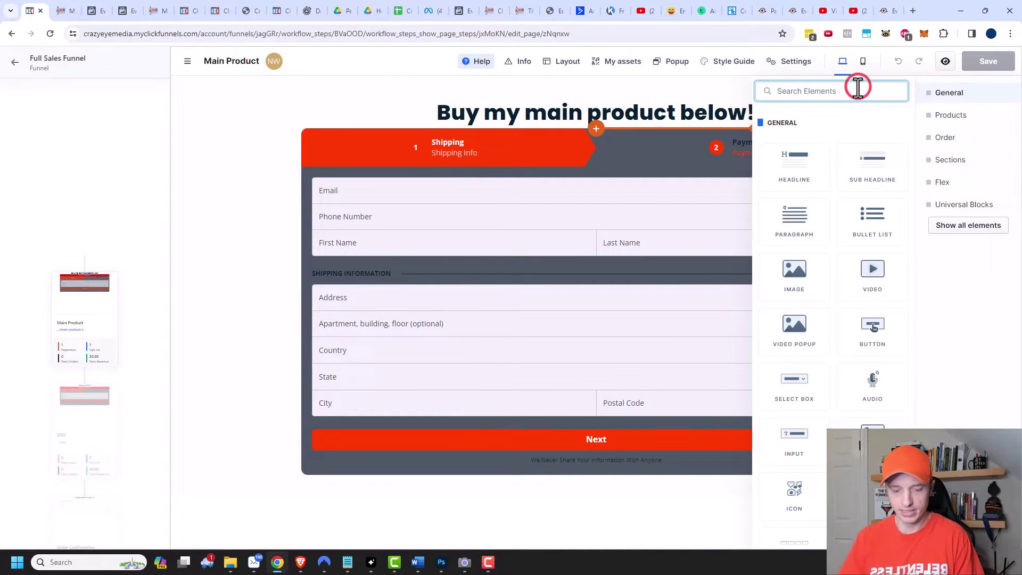
text(count)
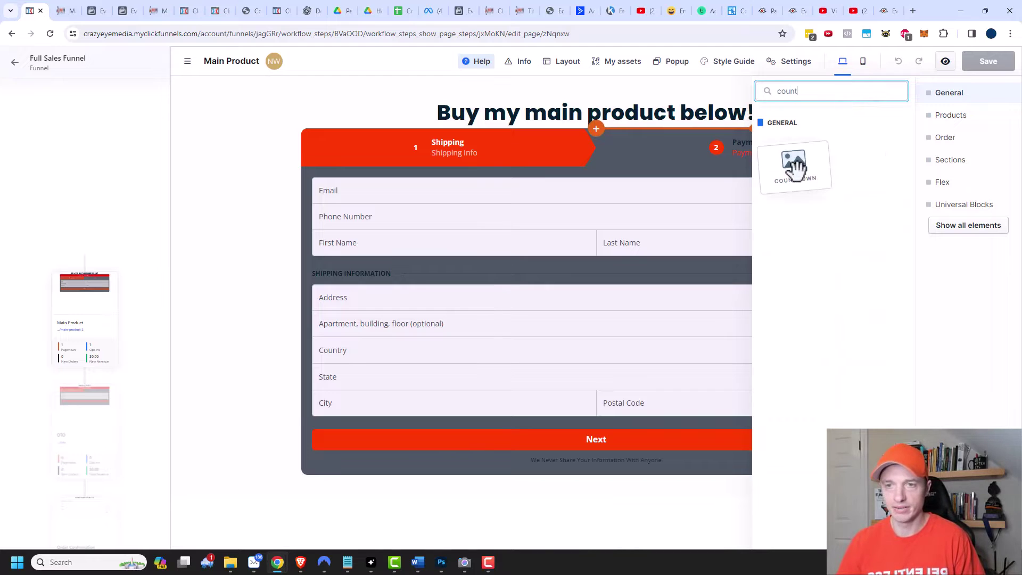
click(793, 163)
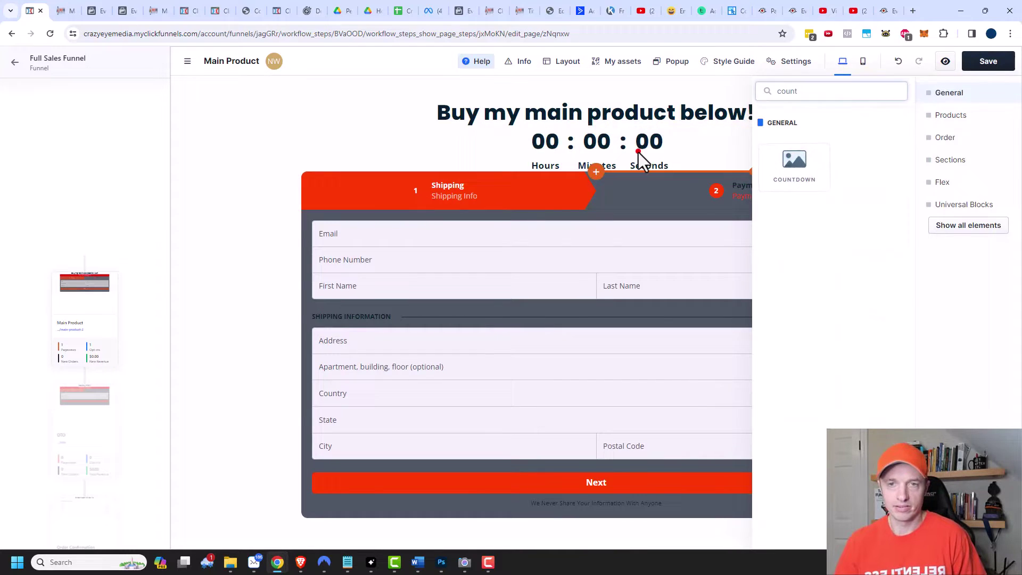
click(650, 162)
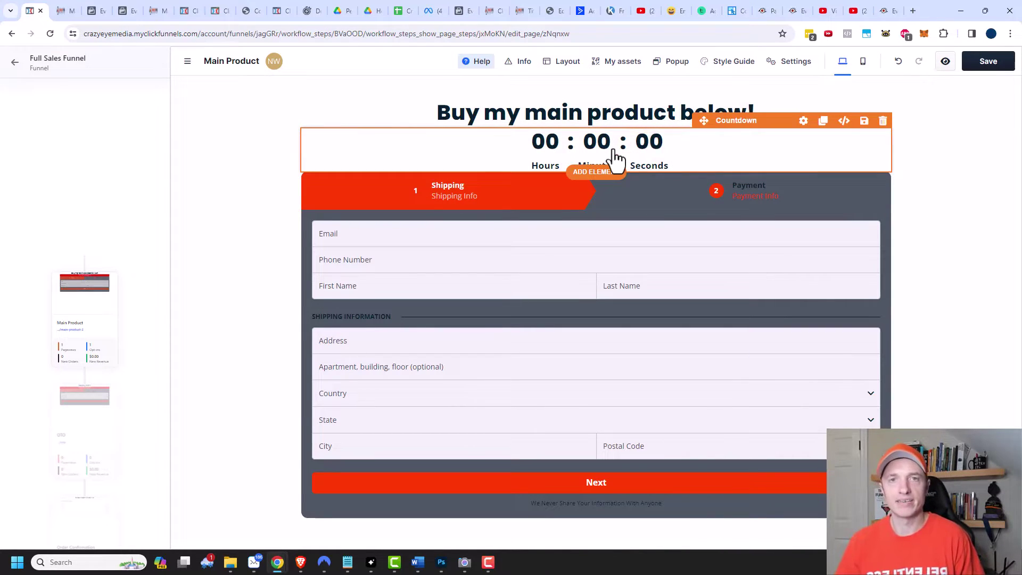
click(802, 120)
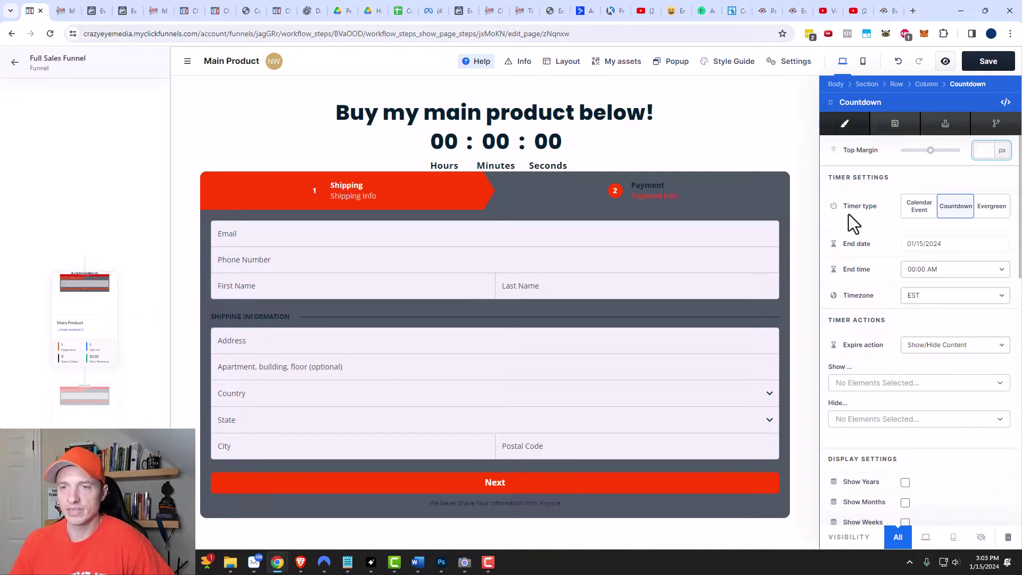
click(920, 210)
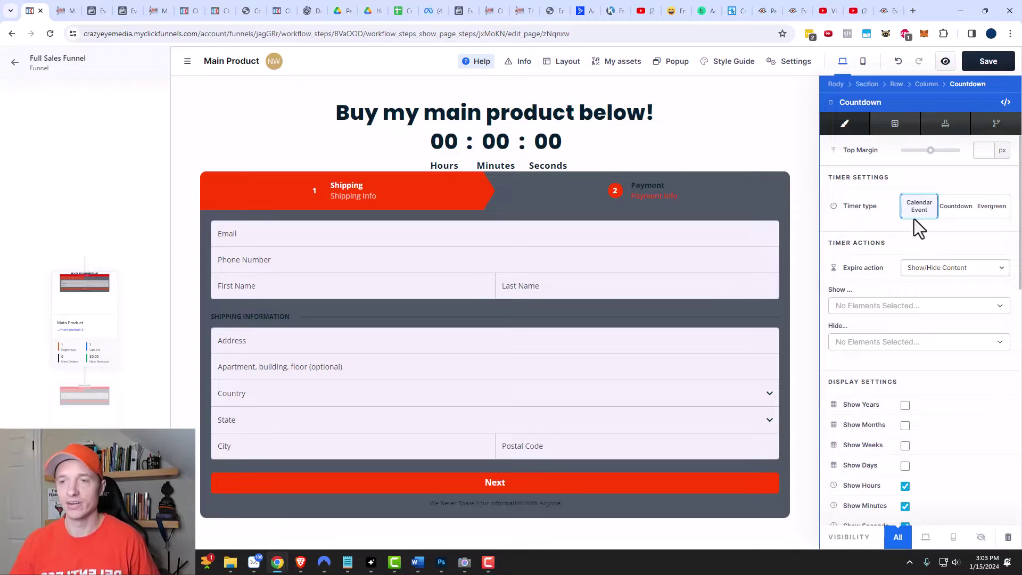
click(957, 208)
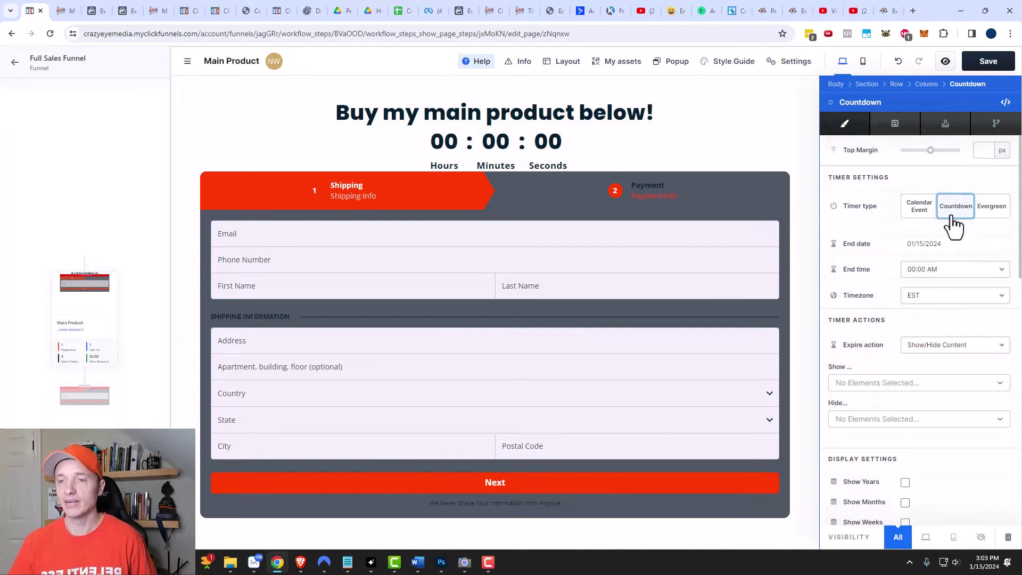
click(978, 212)
click(958, 208)
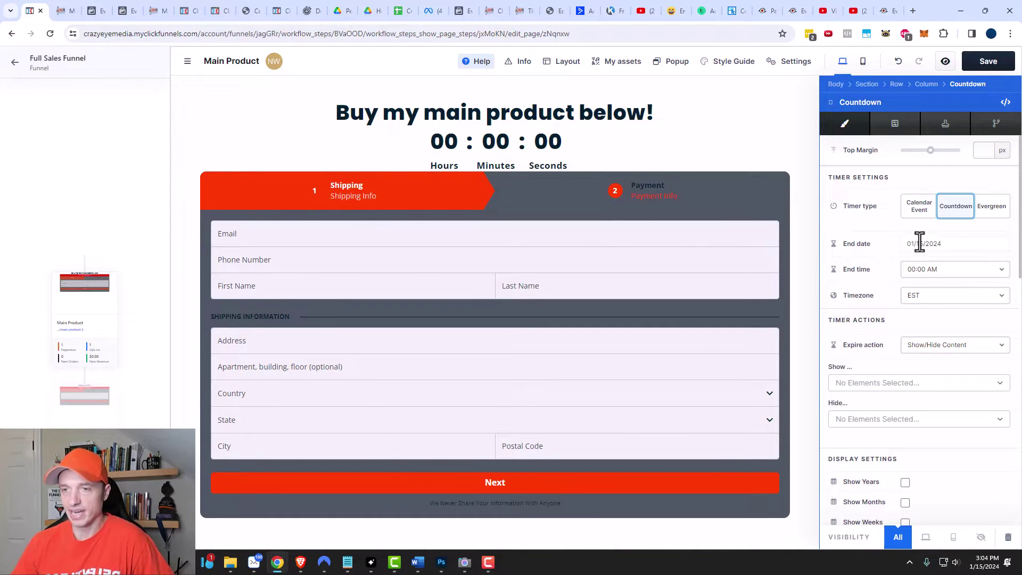
Step: Set the countdown end time to 03:30 PM, keeping the timezone on EST
click(947, 271)
scroll(945, 364, down, 5)
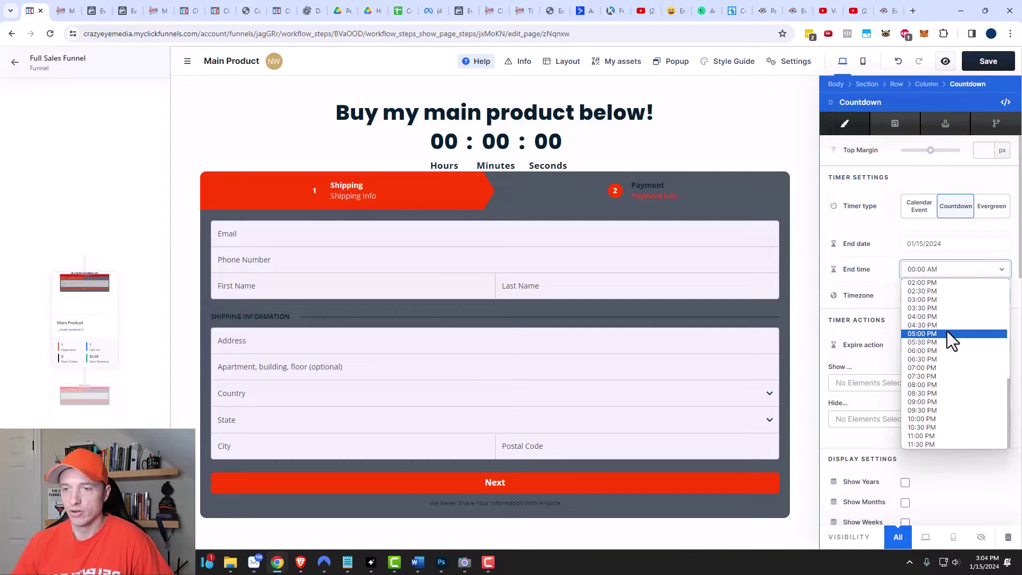
click(942, 308)
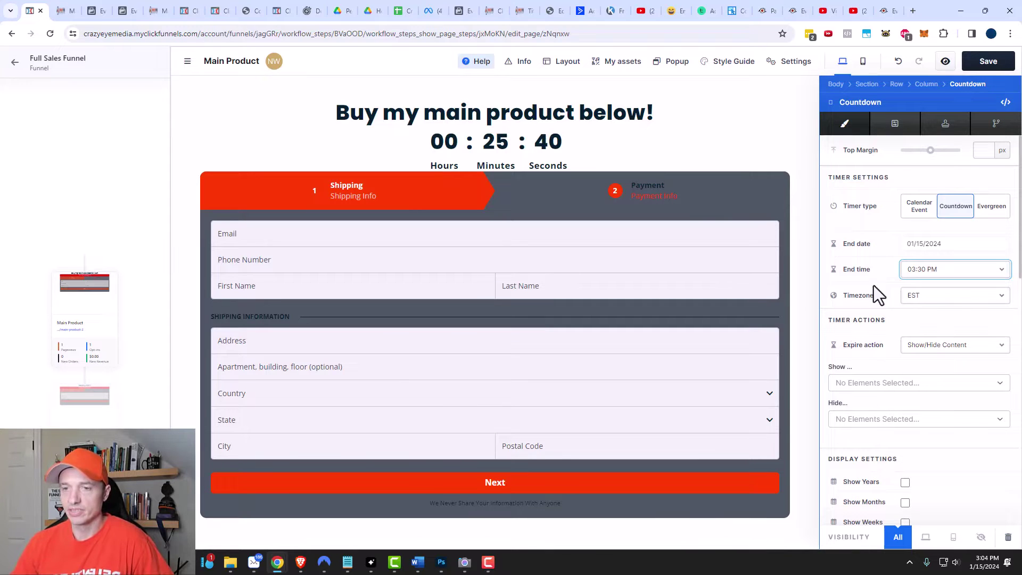
click(947, 297)
click(948, 302)
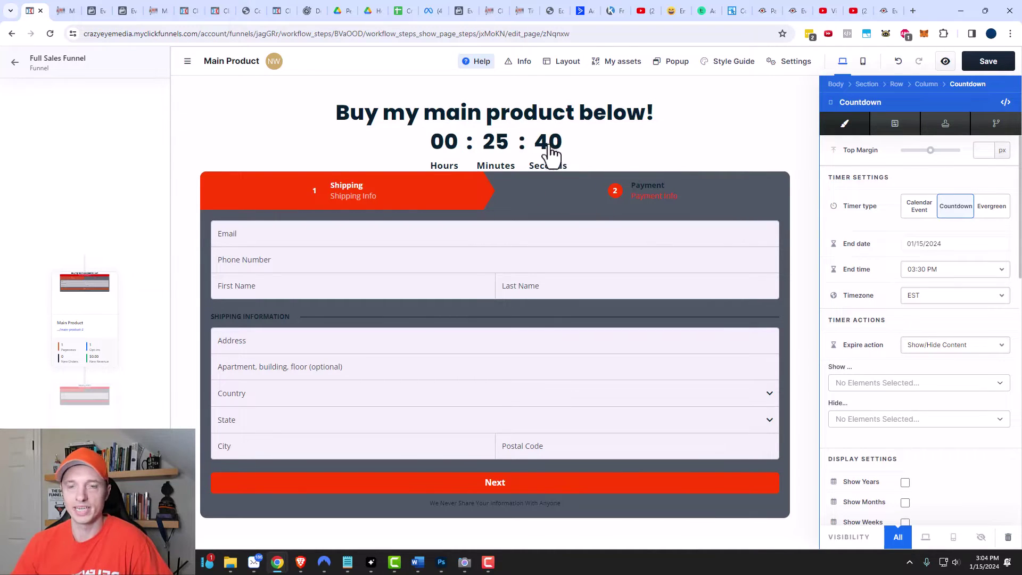
scroll(874, 280, down, 1)
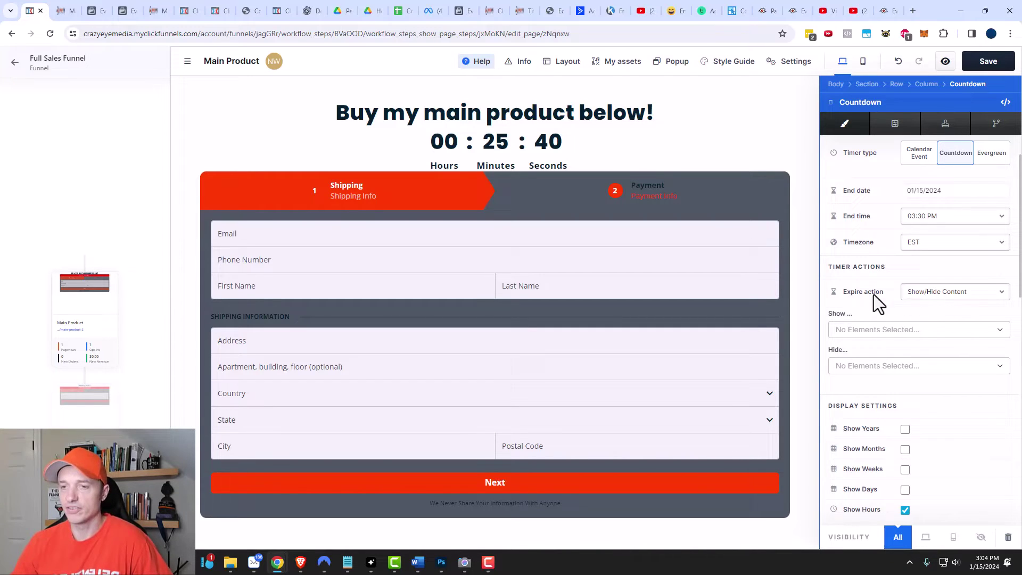
Step: Set the timer's expire action to hide the Checkout element
click(858, 331)
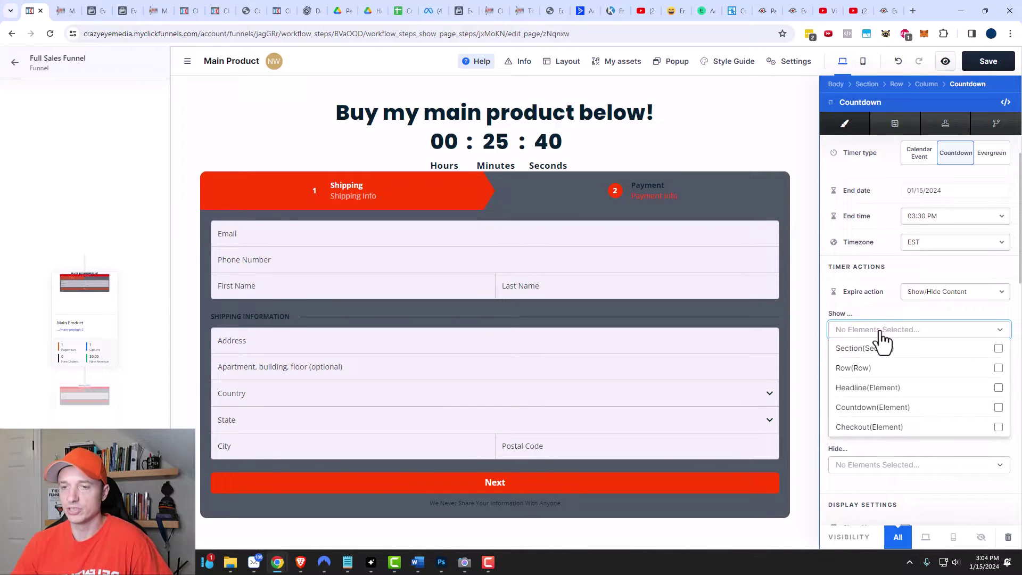
click(875, 318)
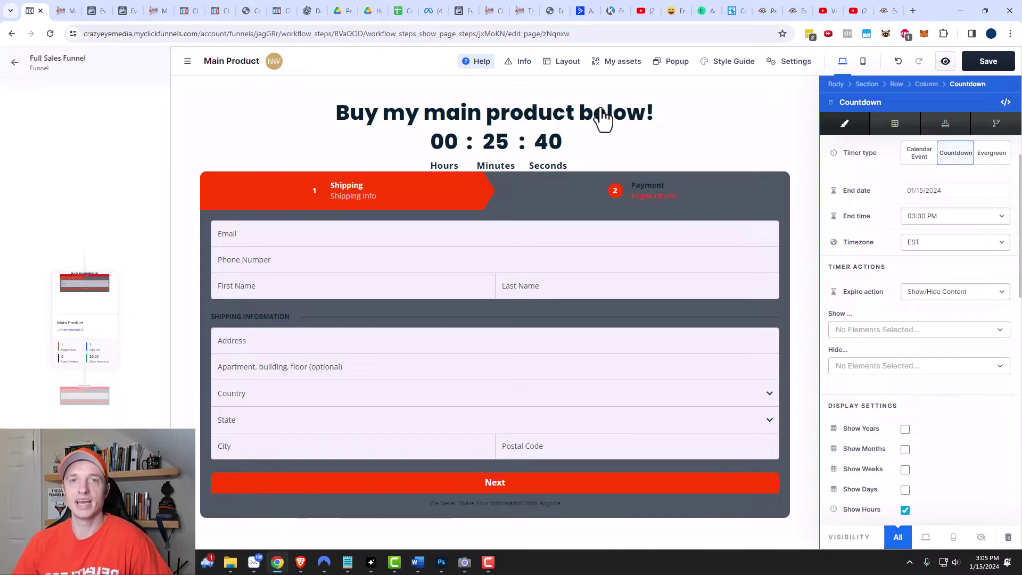
click(584, 182)
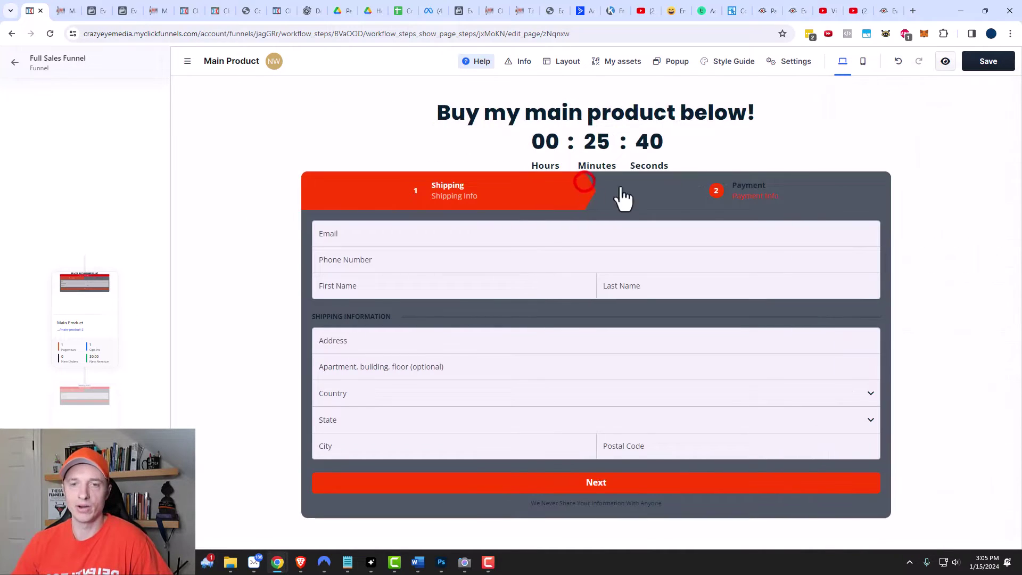
click(694, 142)
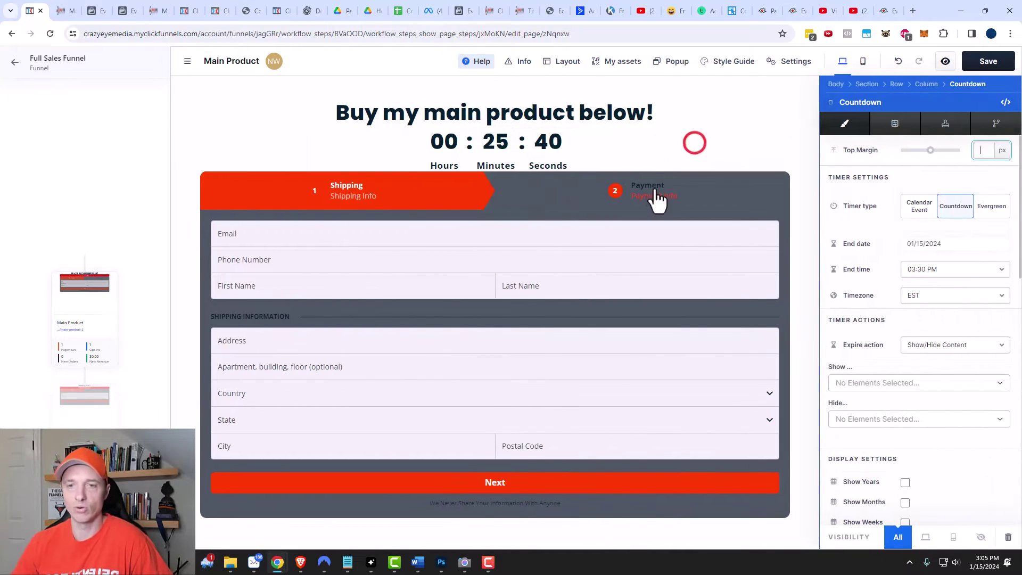
click(867, 421)
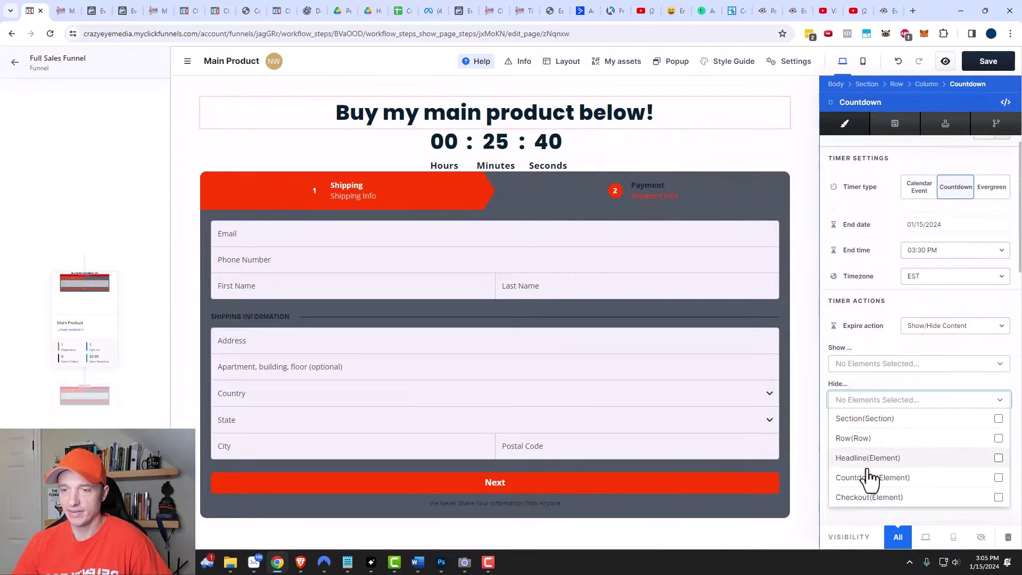
scroll(863, 453, down, 2)
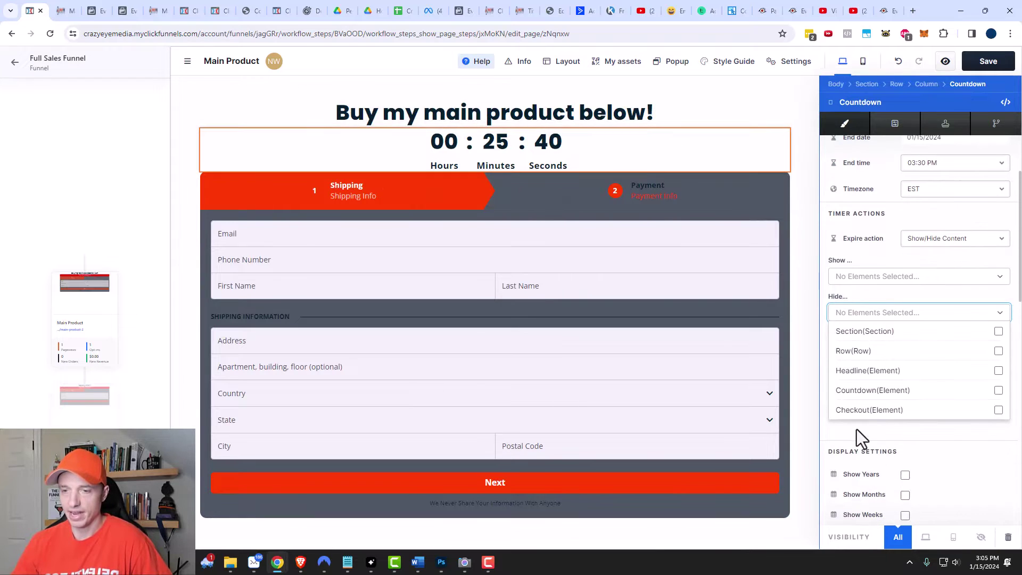
click(998, 411)
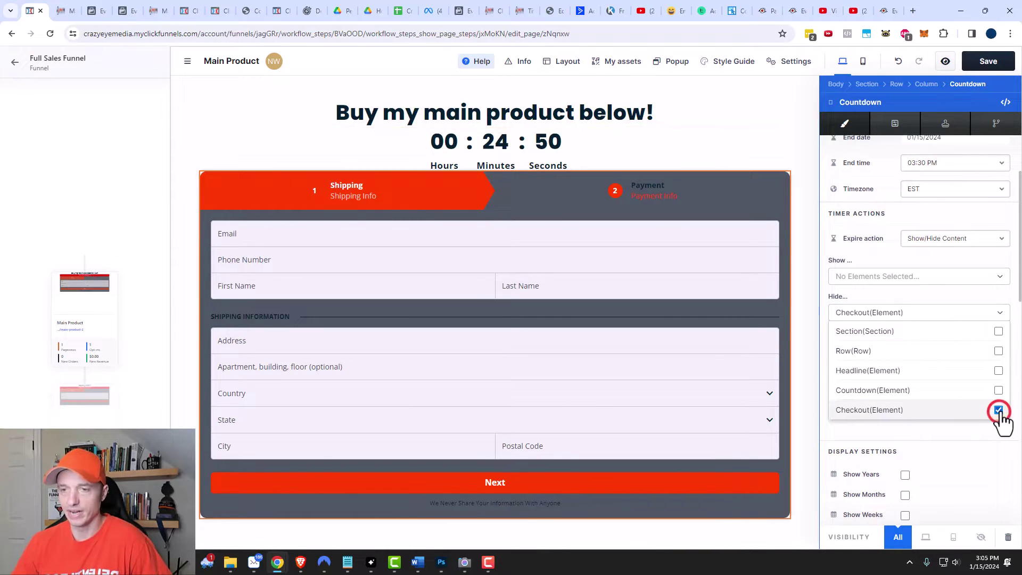
click(615, 202)
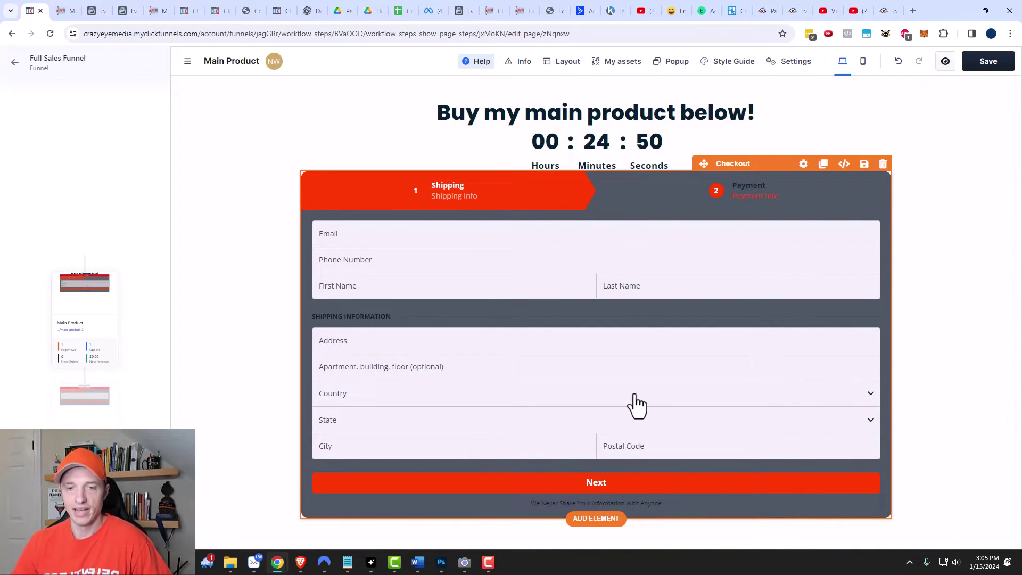
Step: Add a headline below the checkout form reading 'Sorry, you missed the super awesome deal!'
click(607, 518)
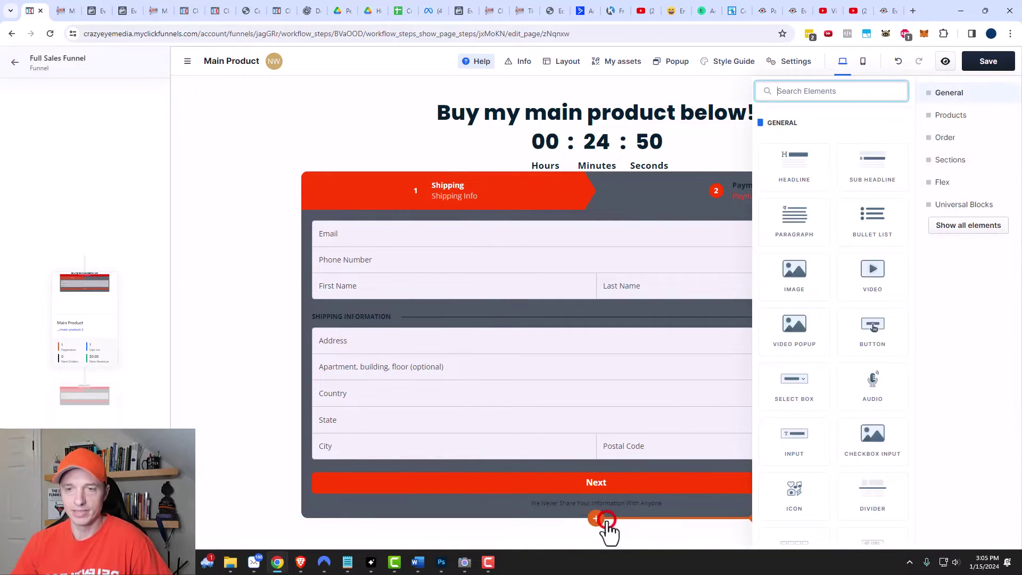
drag(799, 164, 520, 490)
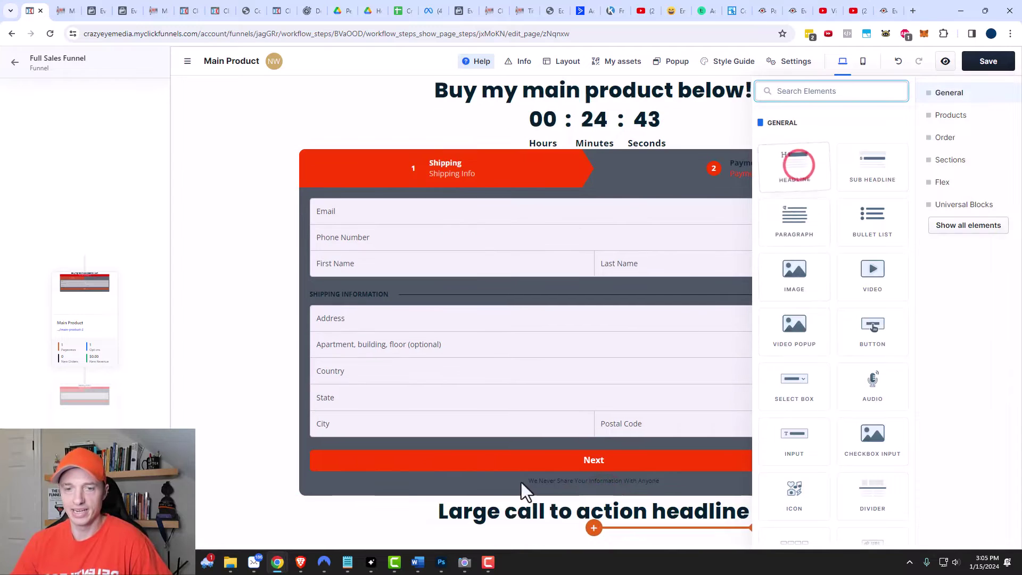
click(509, 515)
click(537, 509)
key(ctrl+a)
text(So)
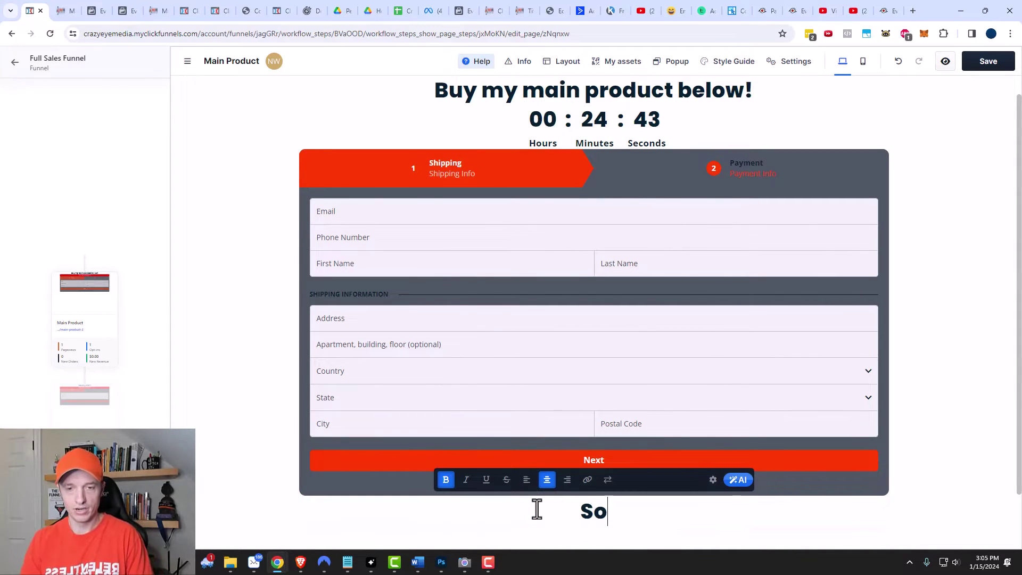
text(rry, you missed)
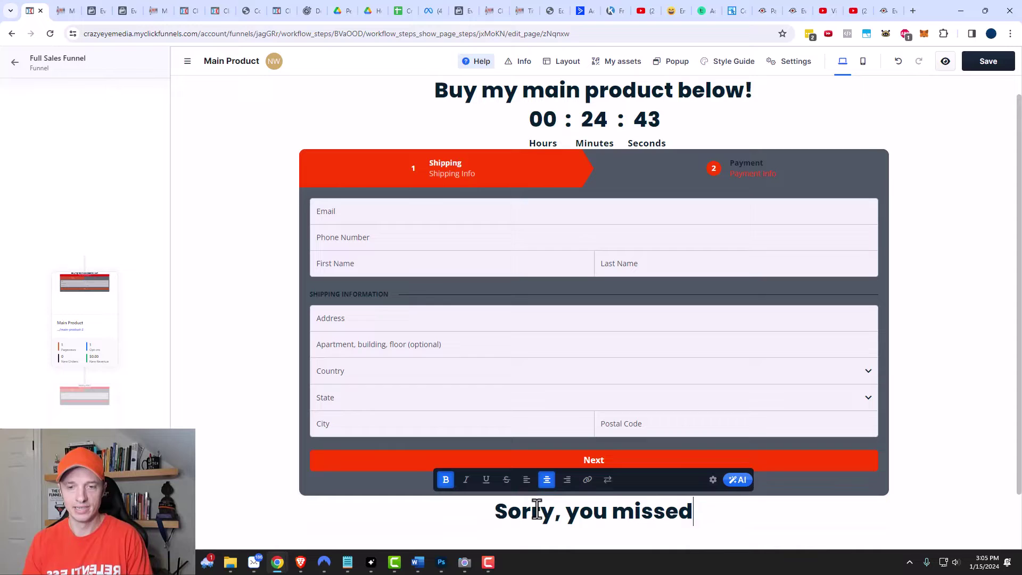
text( the super a)
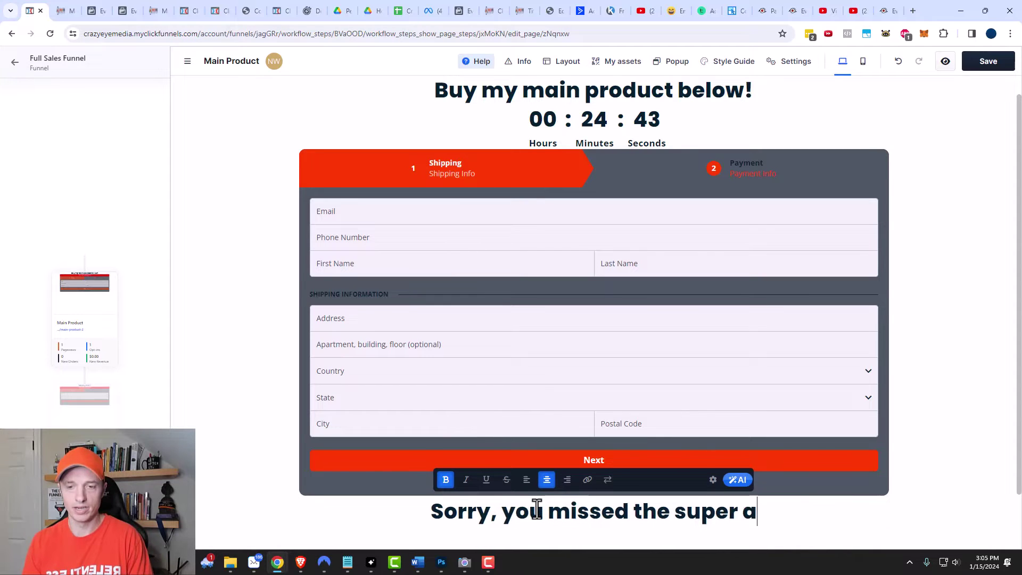
text(wesome deal!)
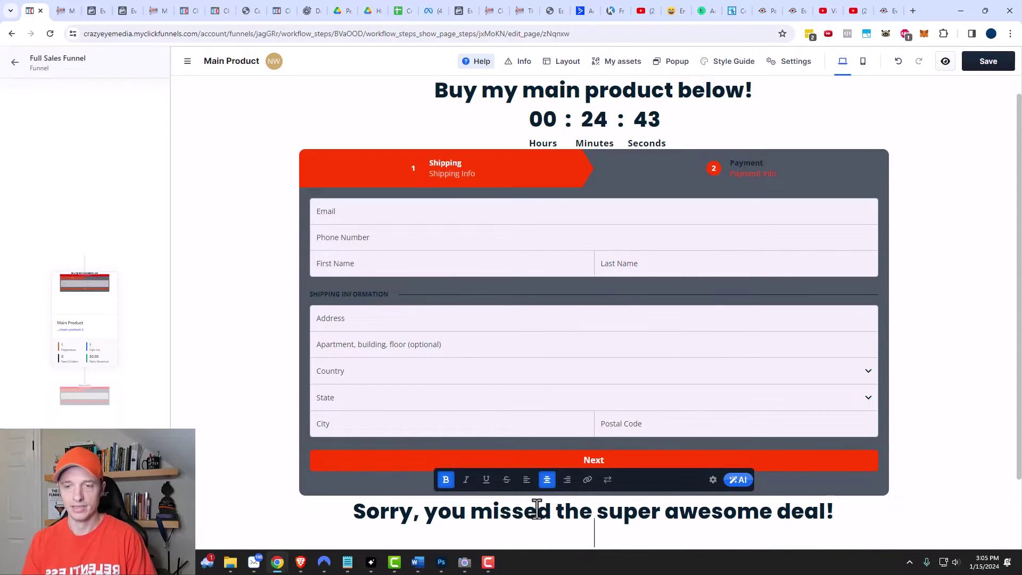
Step: Hide the sorry headline on all devices
click(947, 477)
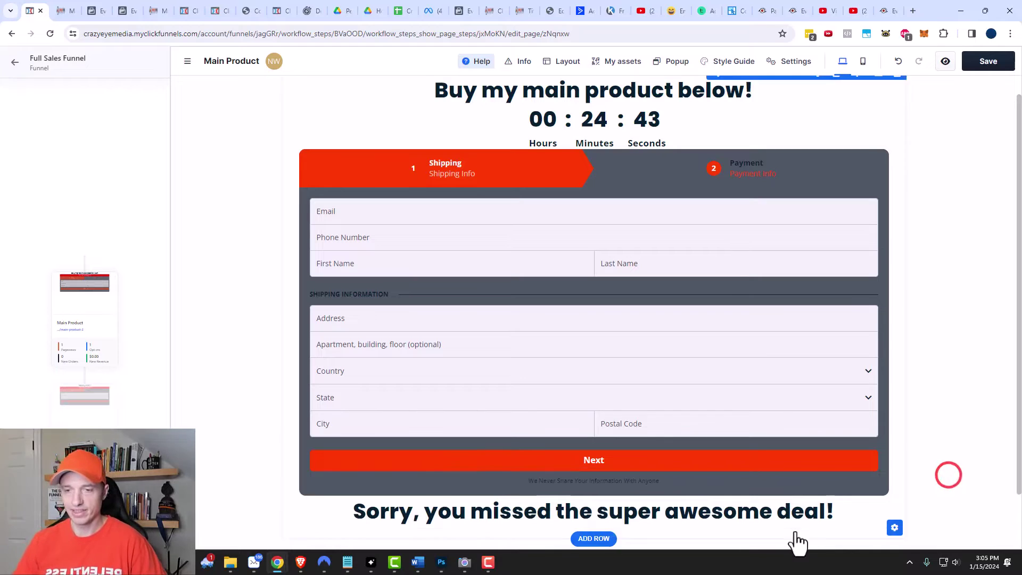
click(801, 490)
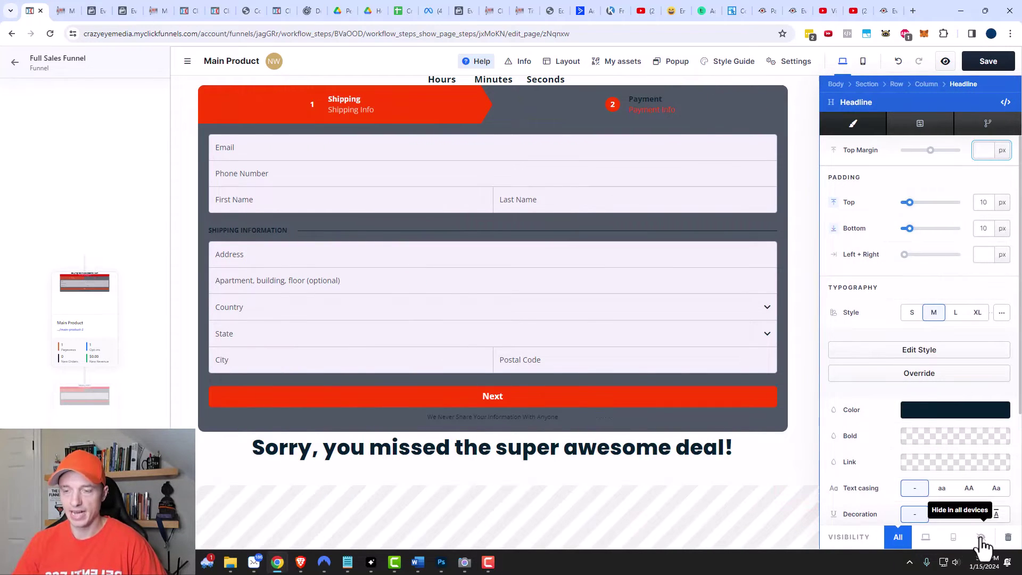
click(982, 537)
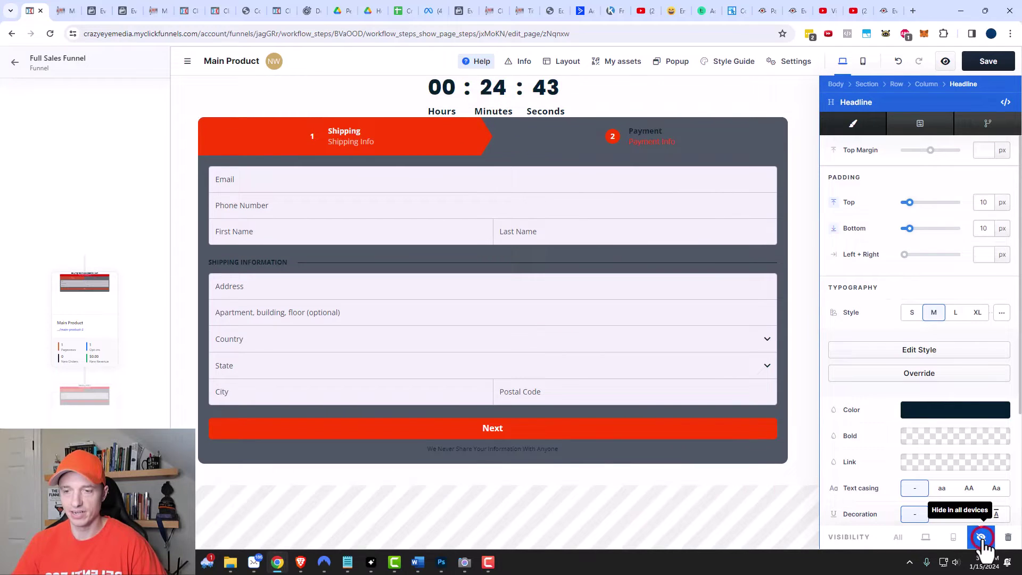
Step: Make the countdown show the second Headline element on expiry, keeping Checkout hidden
click(725, 472)
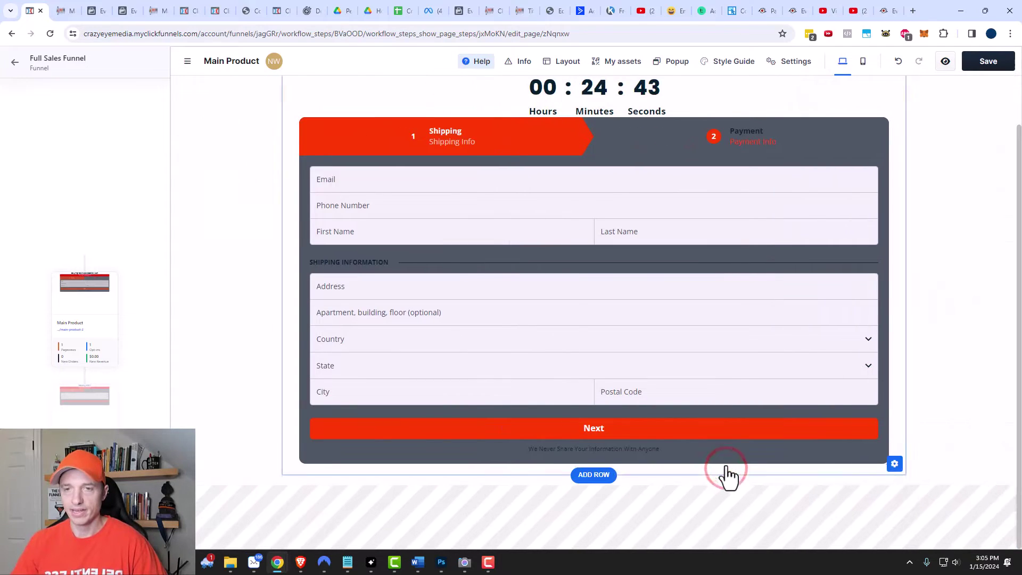
click(616, 89)
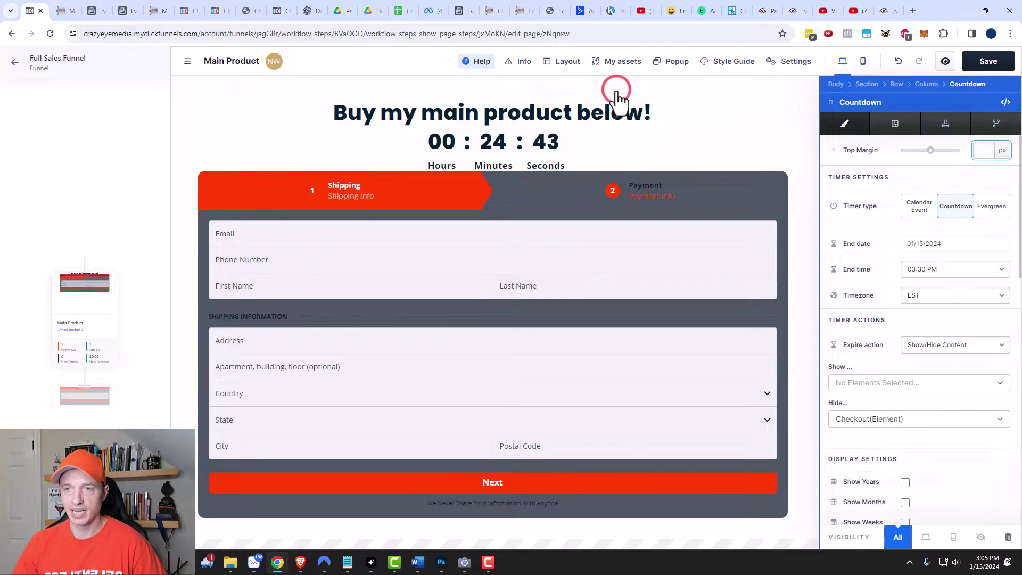
scroll(899, 346, down, 1)
click(876, 331)
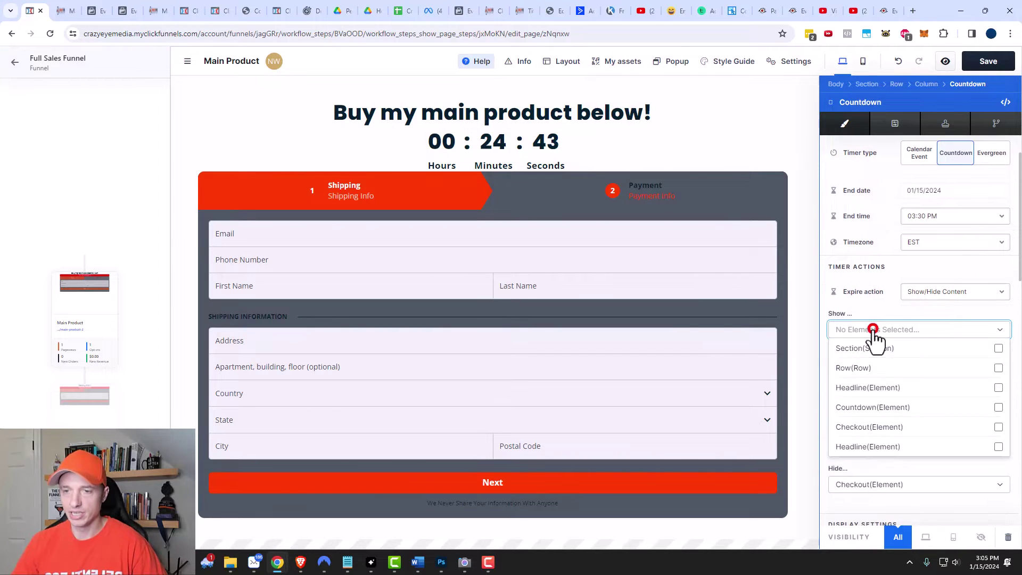
scroll(873, 367, down, 2)
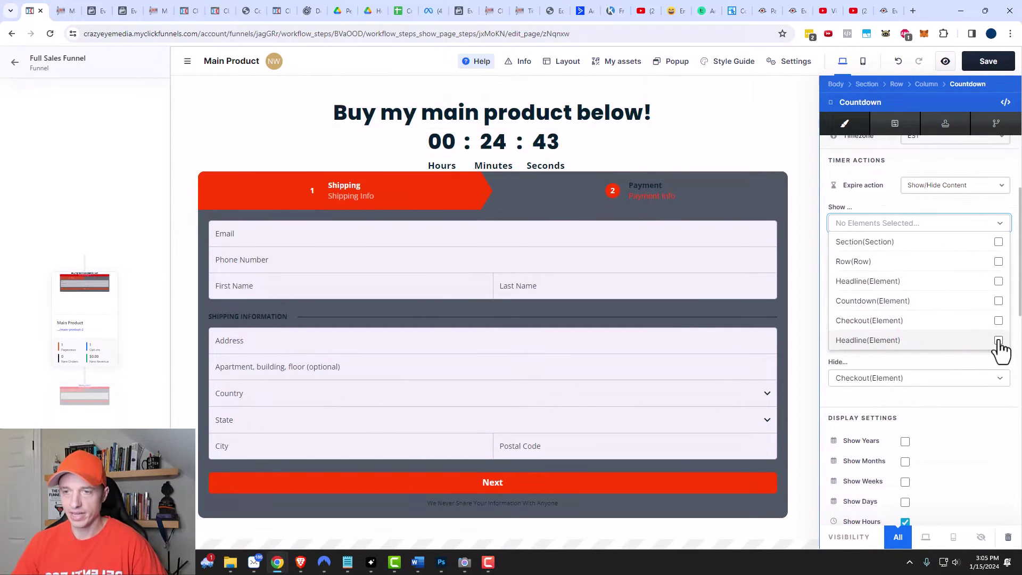
click(998, 341)
click(890, 209)
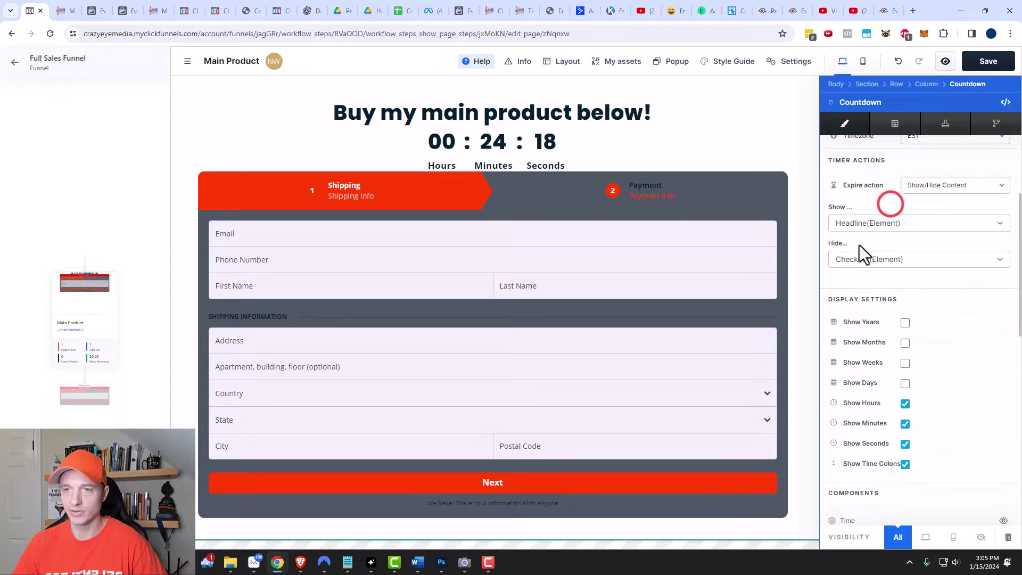
scroll(886, 261, up, 1)
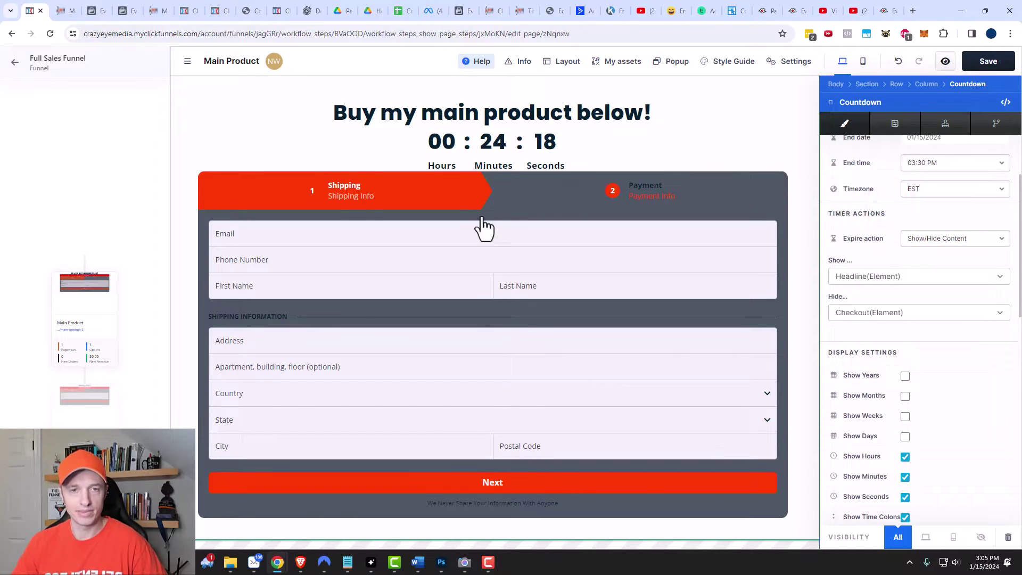
scroll(503, 362, down, 1)
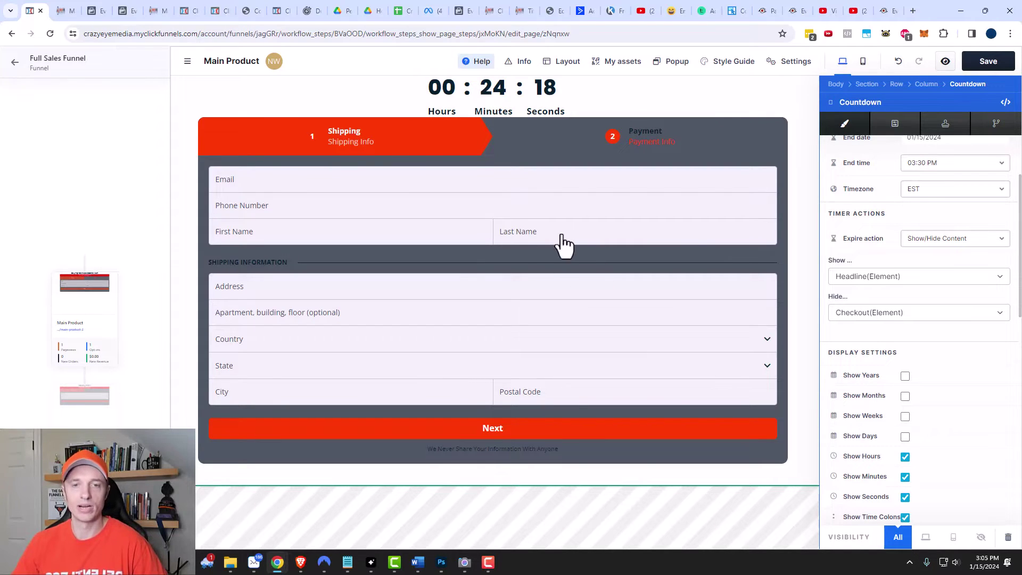
key(Escape)
mouse_move(705, 392)
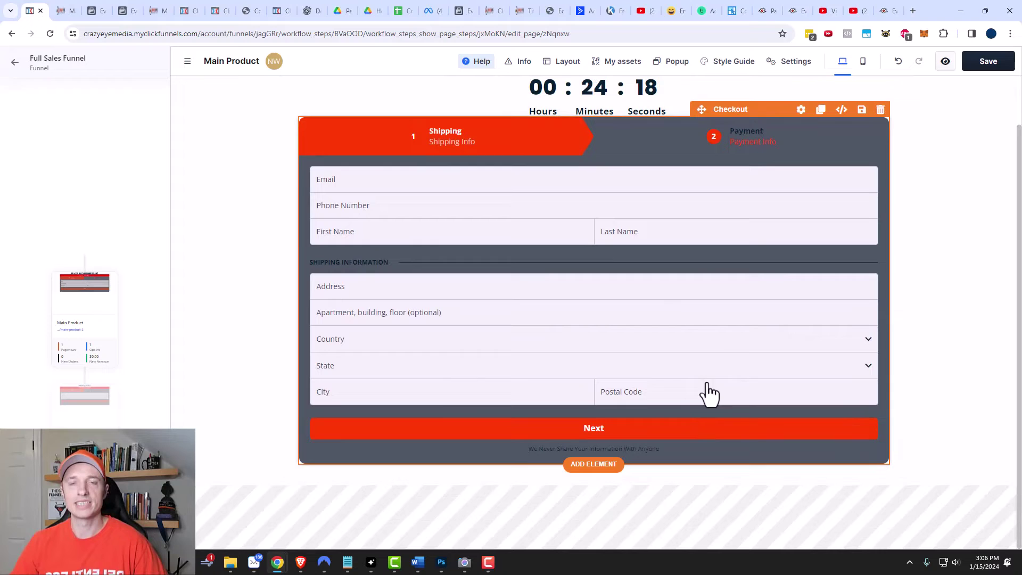
scroll(684, 276, up, 1)
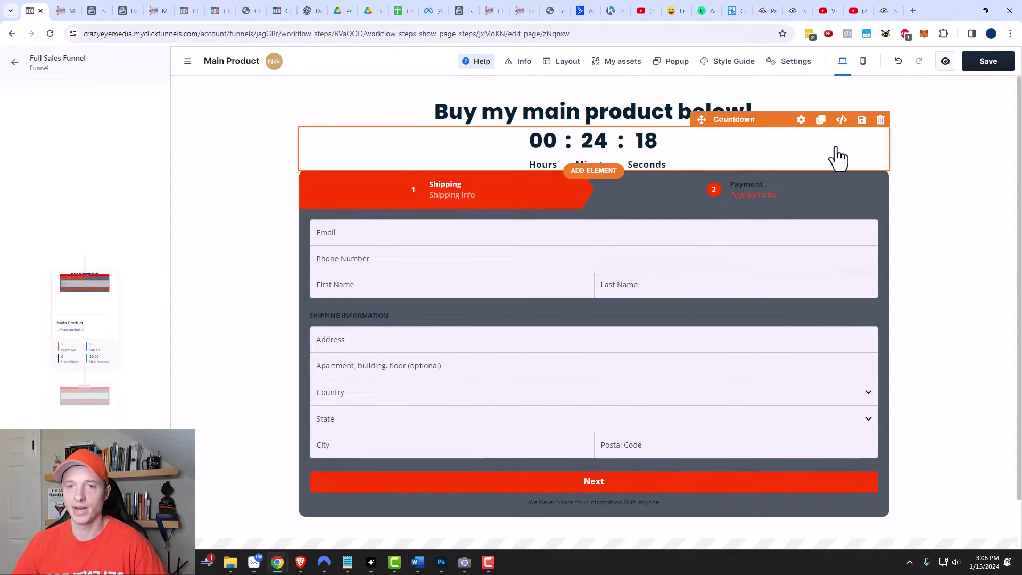
click(801, 120)
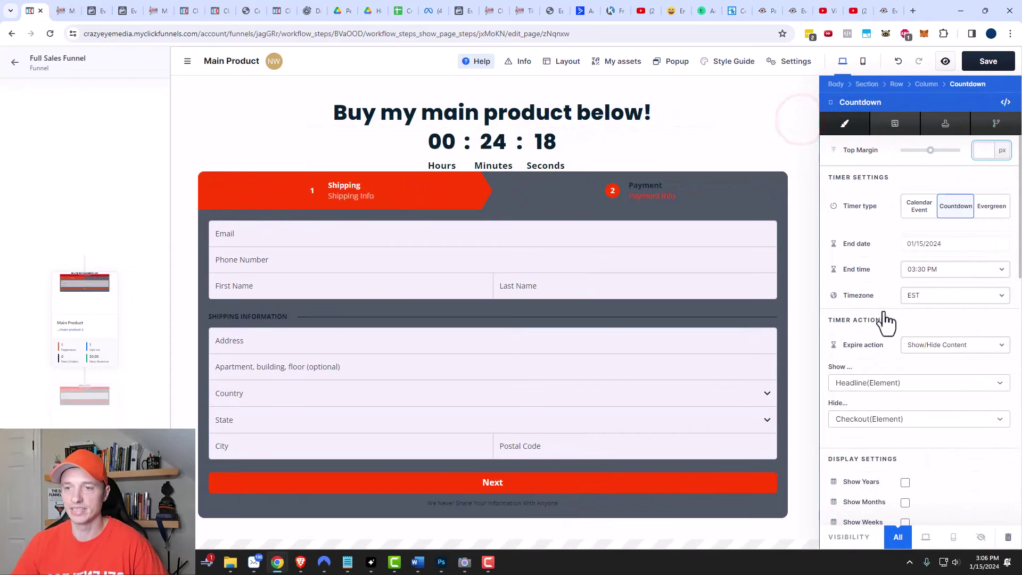
scroll(928, 352, down, 4)
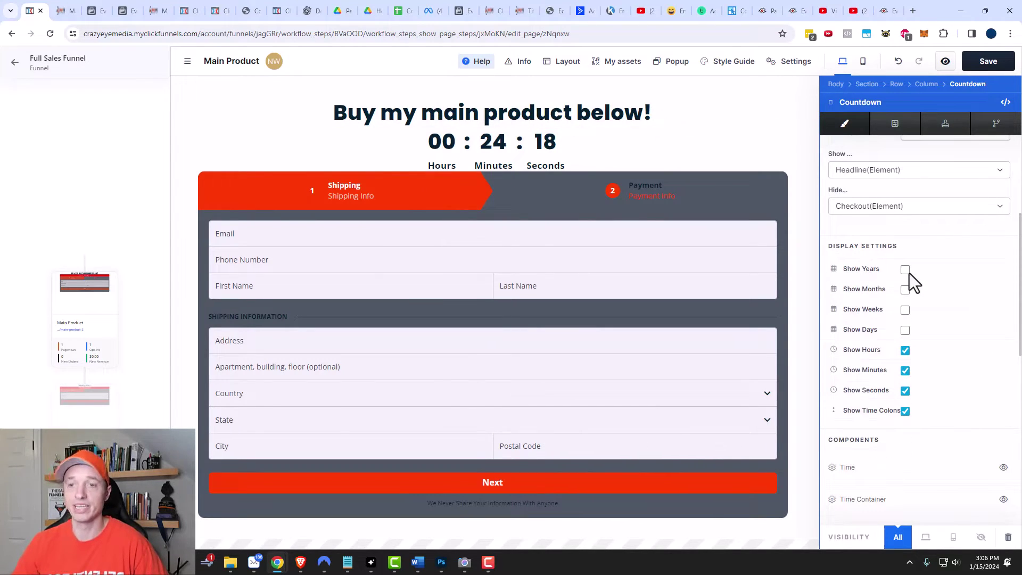
scroll(900, 358, down, 4)
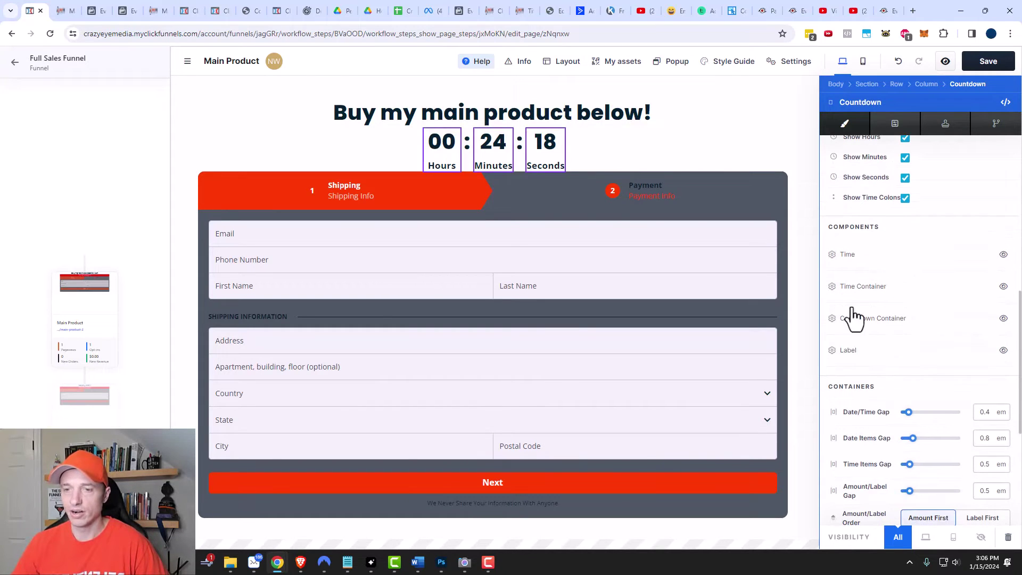
scroll(867, 266, down, 2)
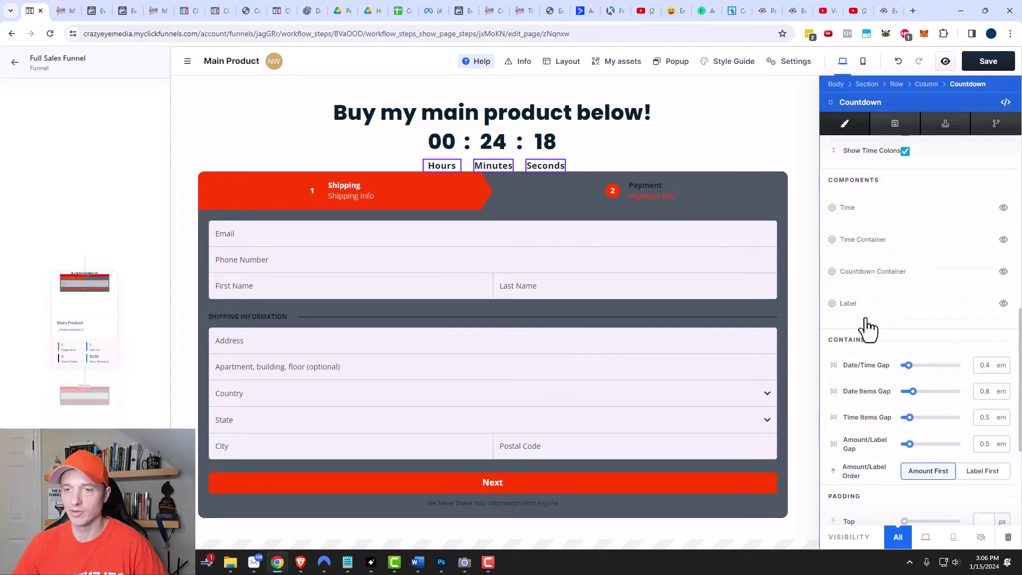
scroll(899, 380, down, 3)
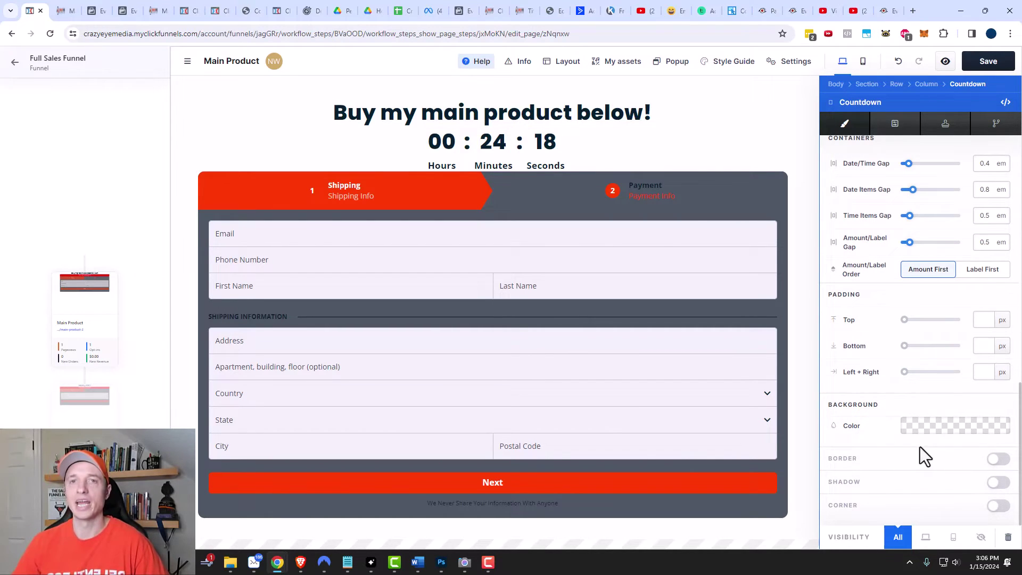
scroll(915, 437, up, 1)
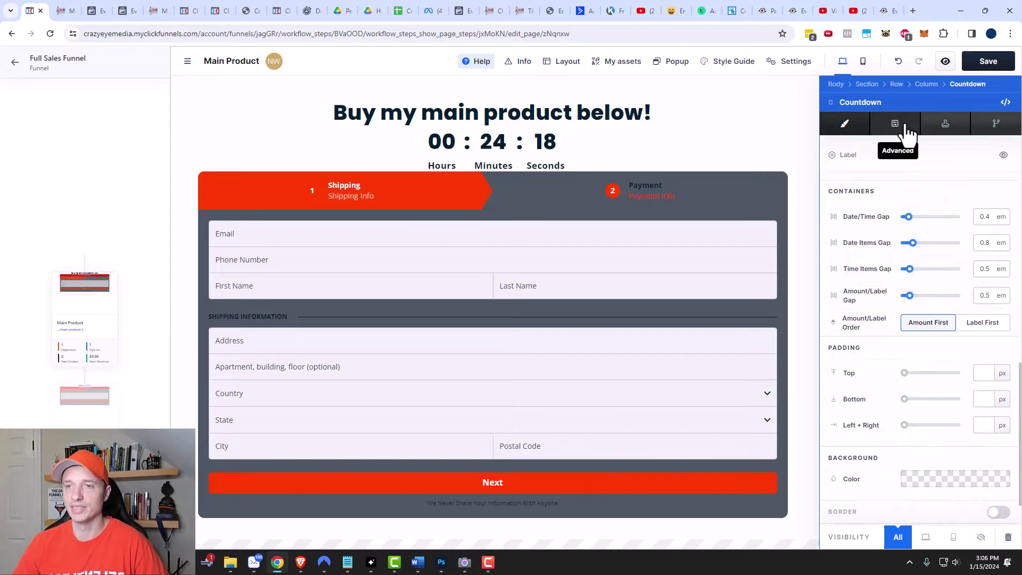
scroll(896, 251, up, 5)
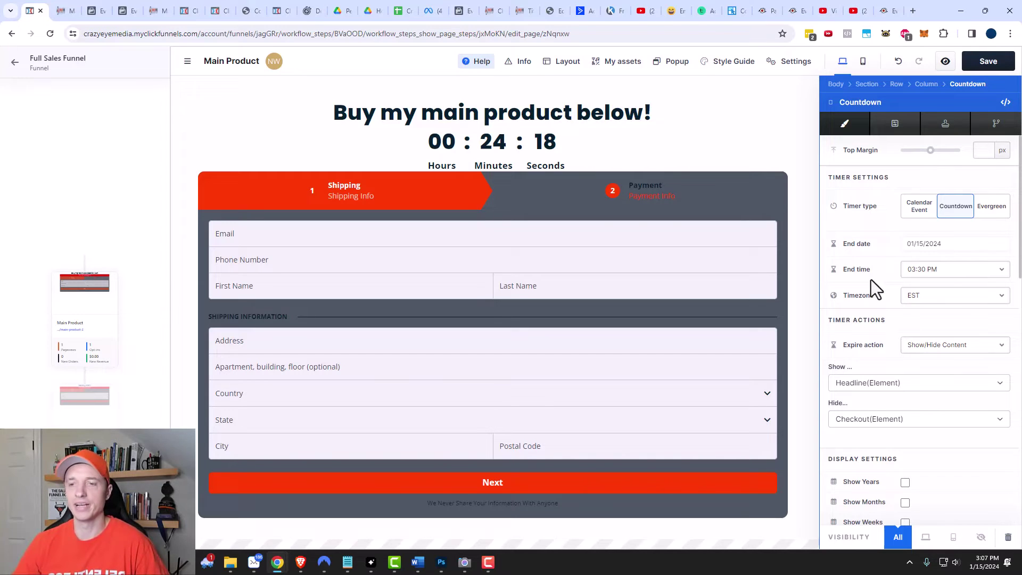
scroll(923, 432, down, 2)
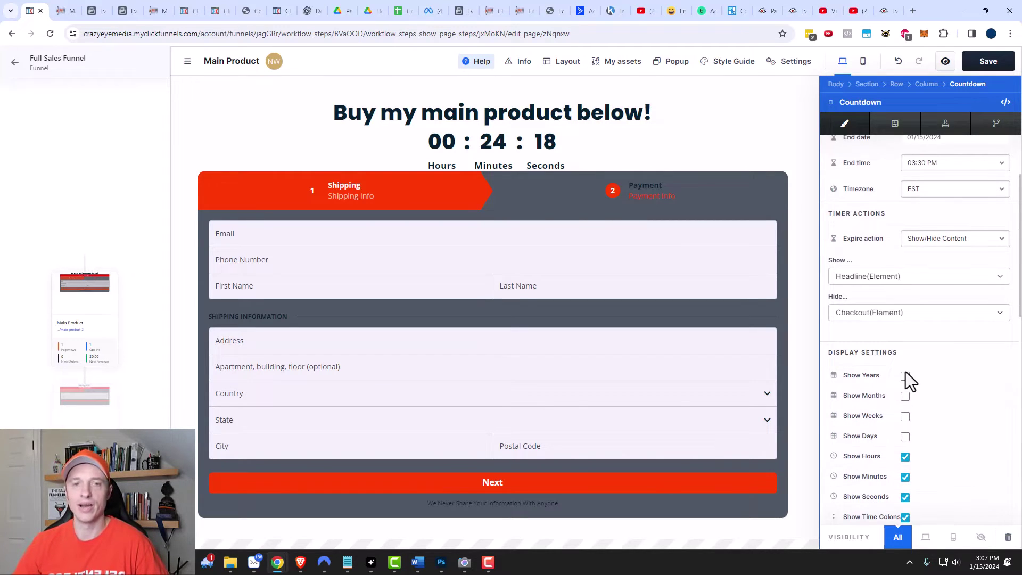
scroll(907, 380, up, 2)
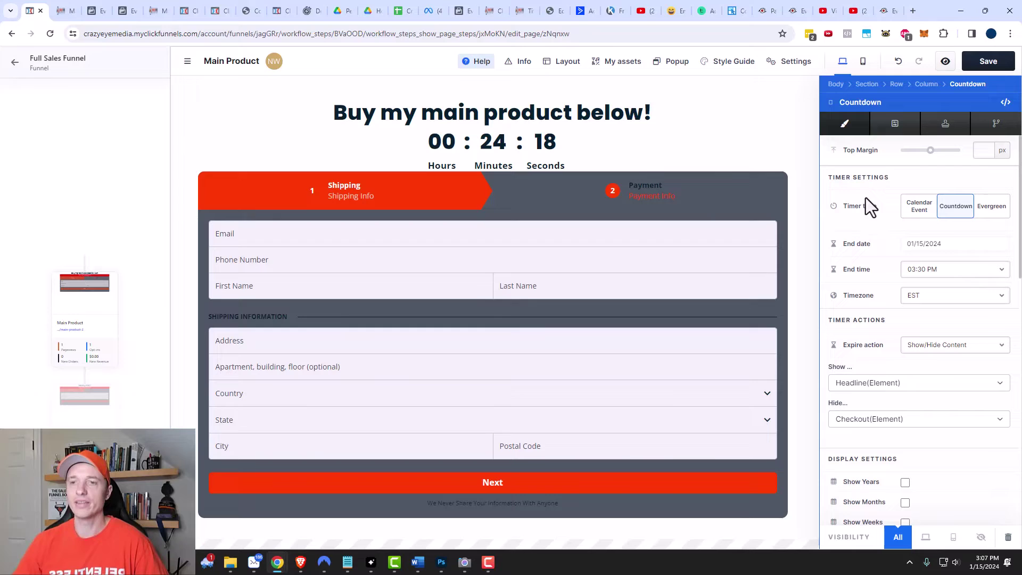
Step: Make the timer Evergreen with a Monthly reset on the 1st of the month
click(991, 207)
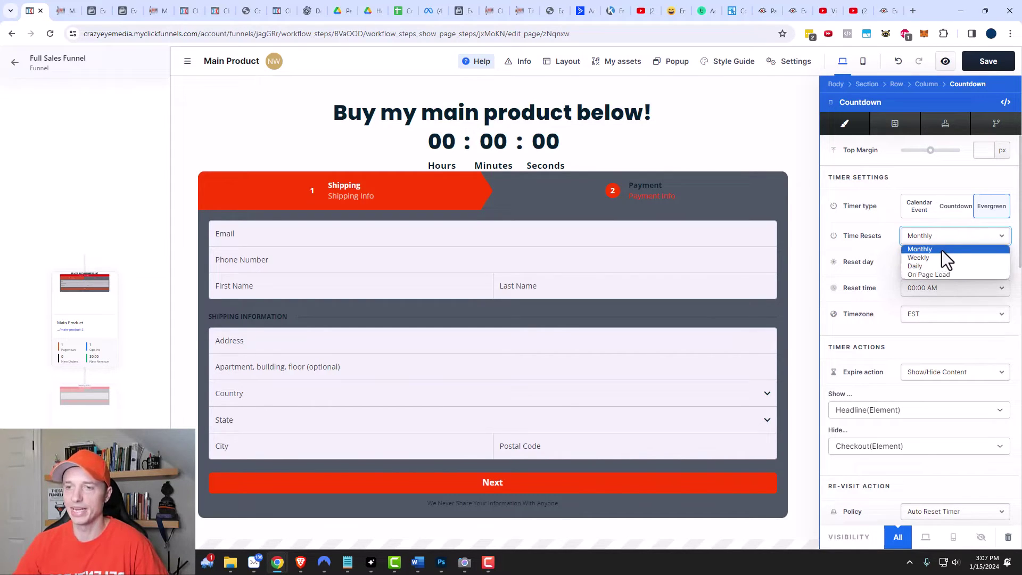
click(943, 251)
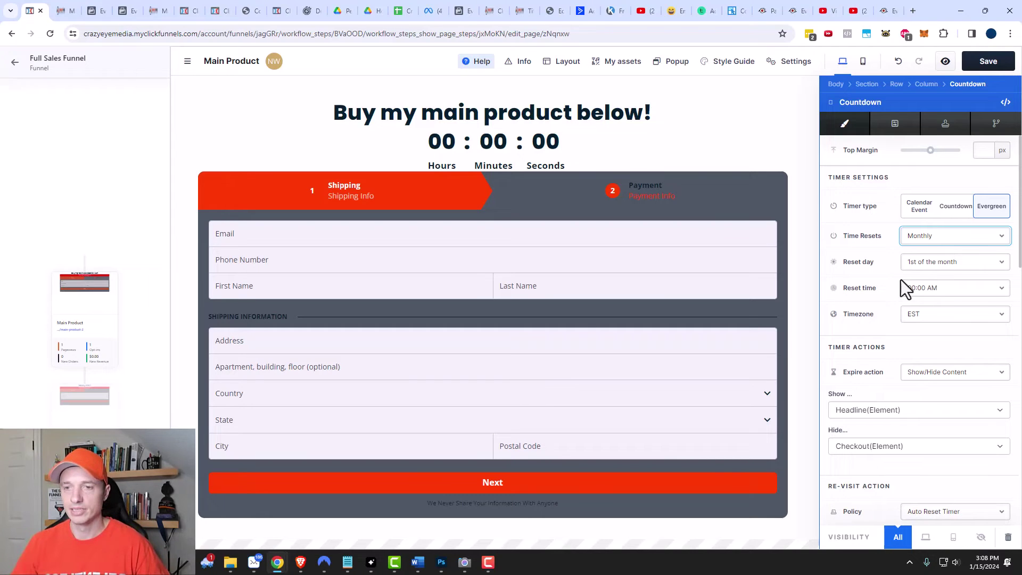
click(932, 263)
scroll(946, 362, down, 3)
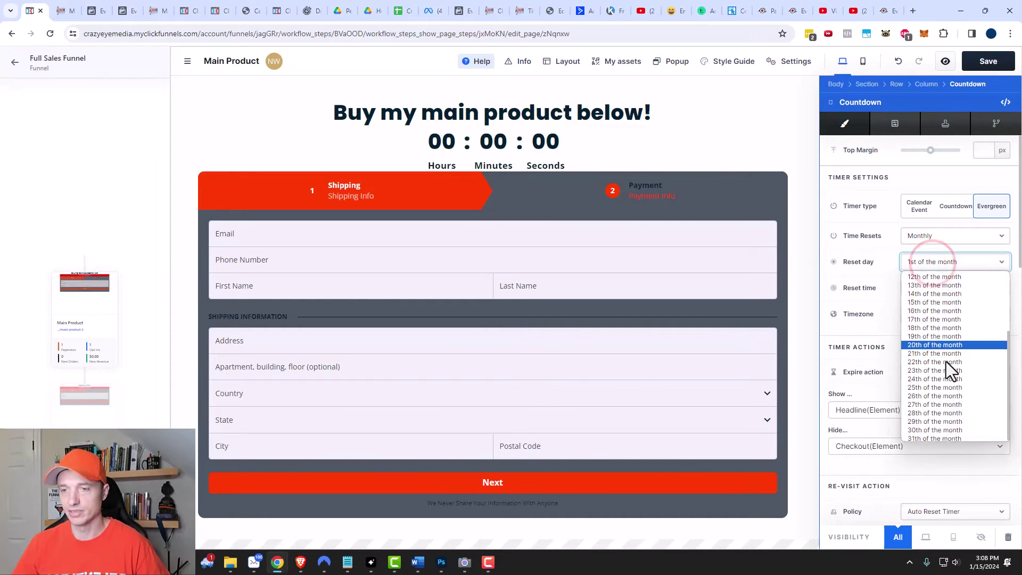
scroll(940, 346, up, 5)
click(944, 277)
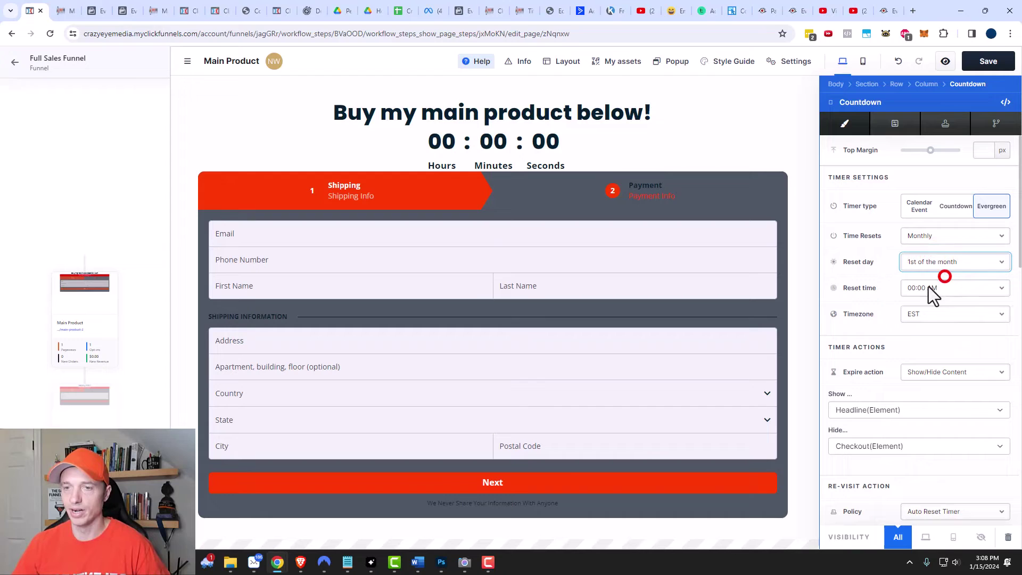
Step: Check that the reset time stays at 00:00 AM EST
click(875, 294)
click(937, 288)
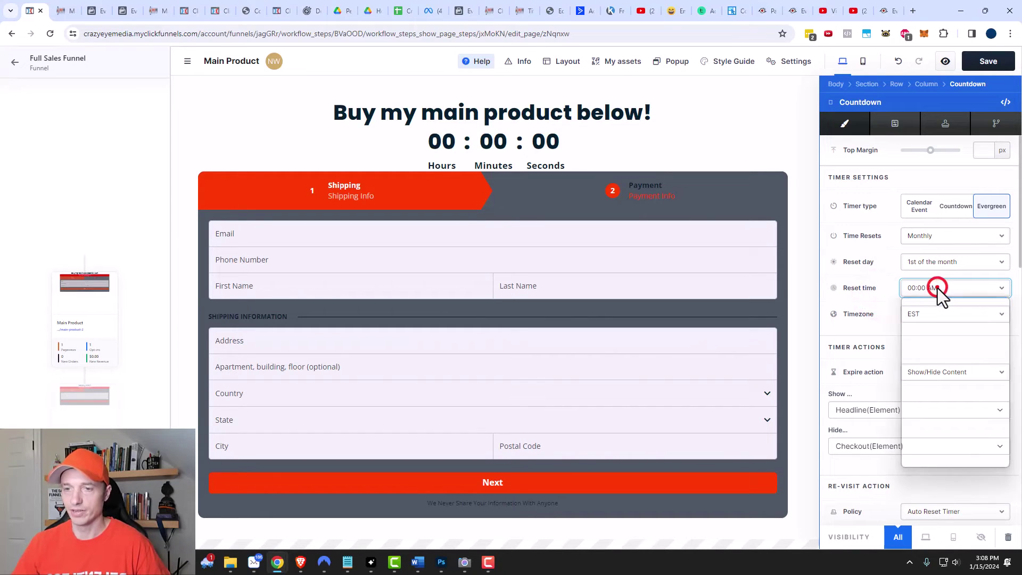
scroll(905, 319, down, 2)
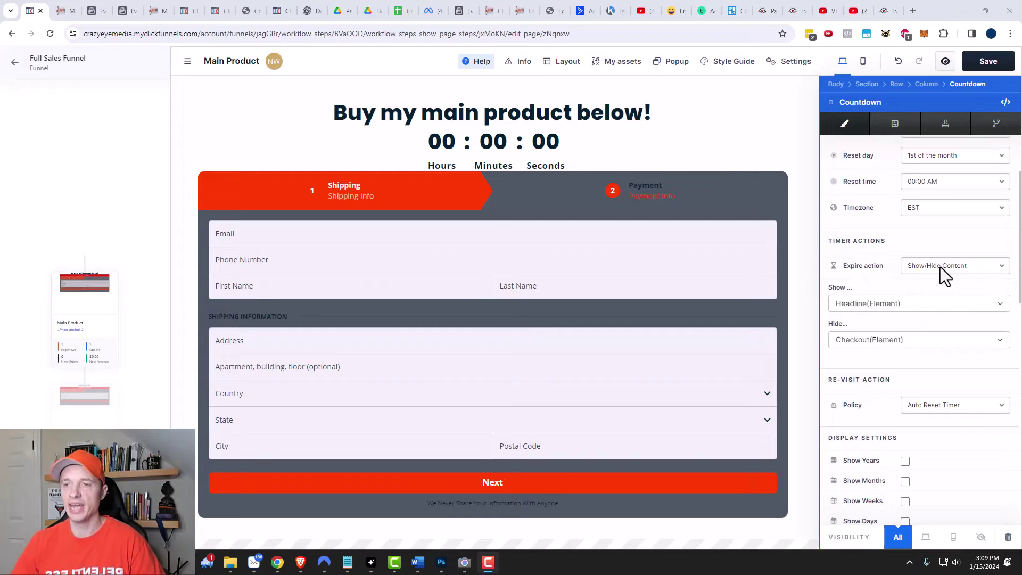
Step: Change the expire action to Redirect to URL and select the Redirect URL field
click(937, 268)
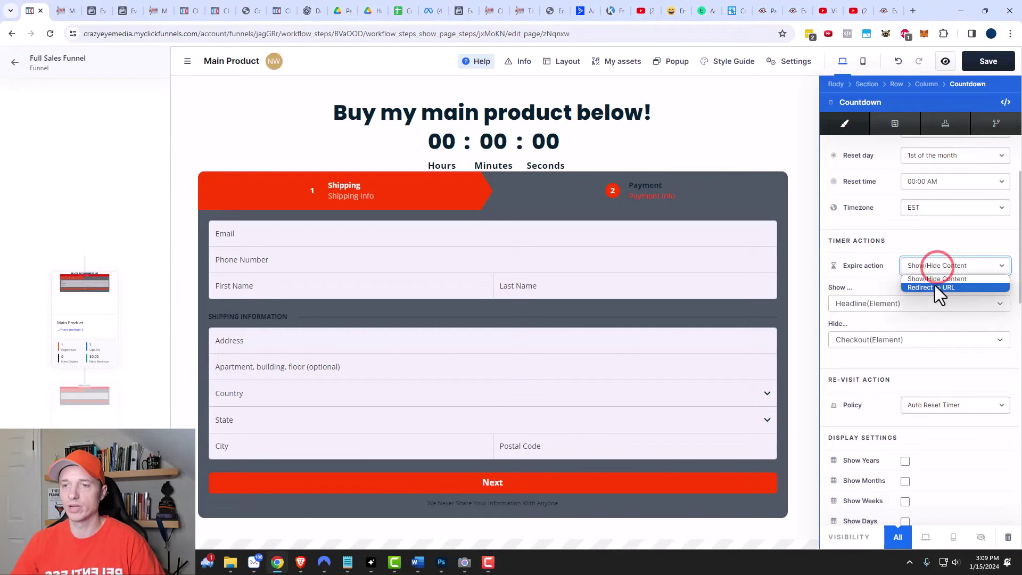
click(940, 286)
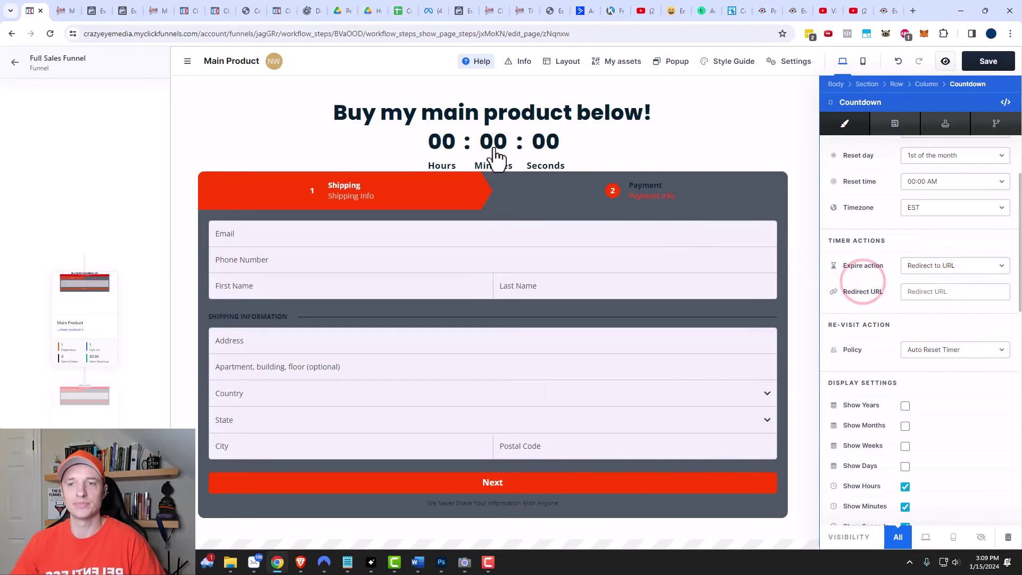
click(952, 290)
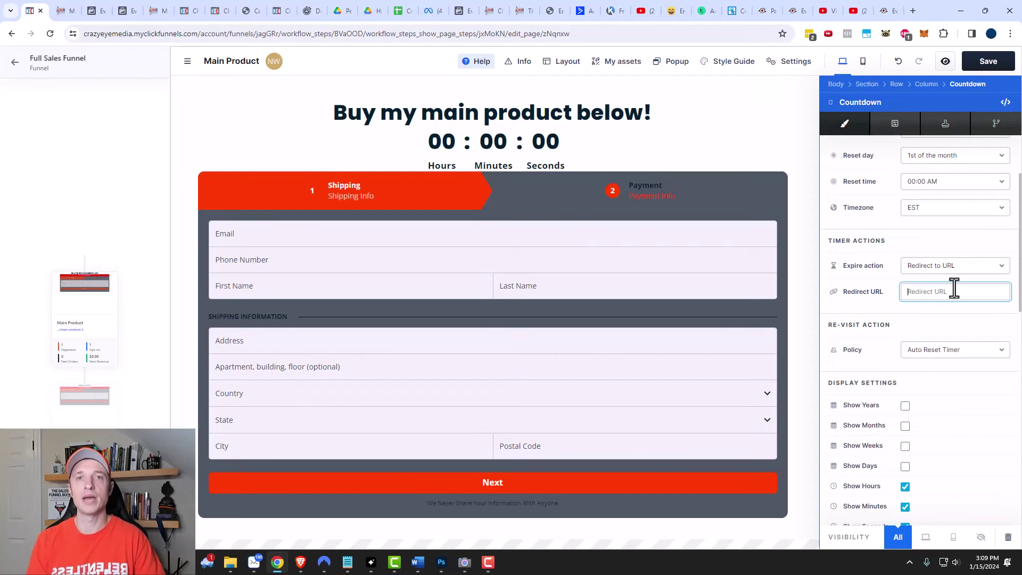
click(997, 354)
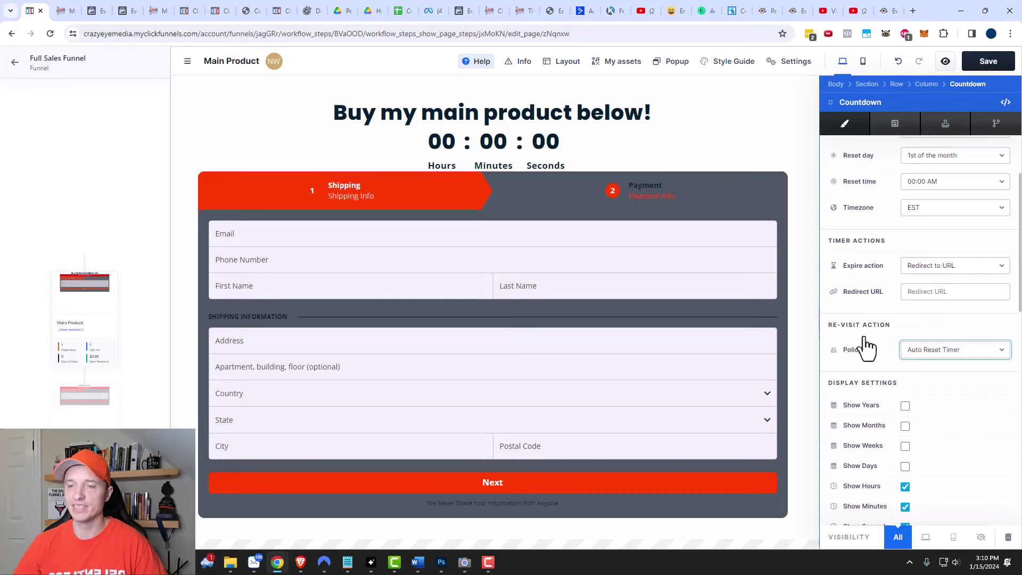
Step: Set the Re-visit Action policy to Never Expires
scroll(862, 343, down, 1)
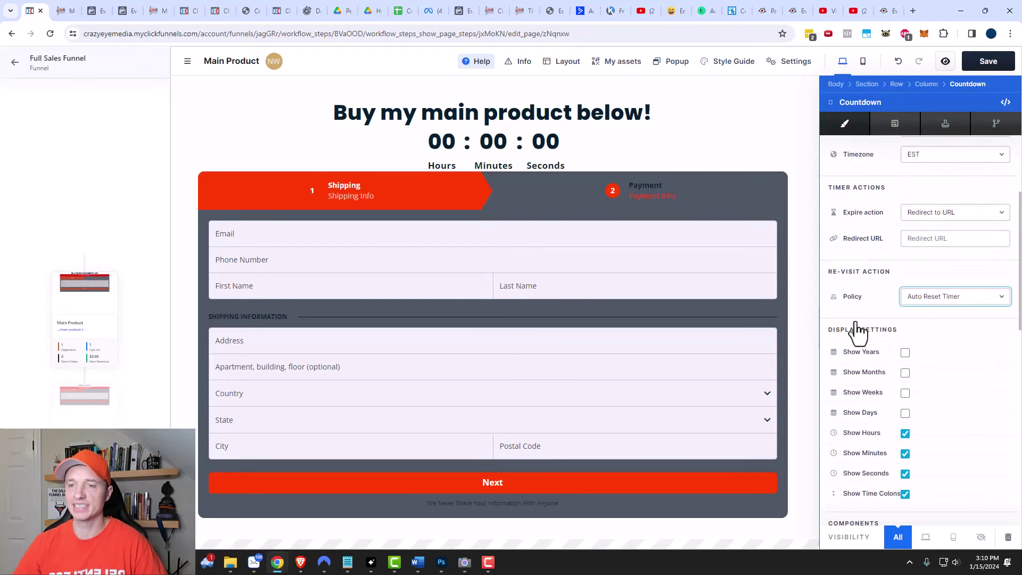
click(935, 299)
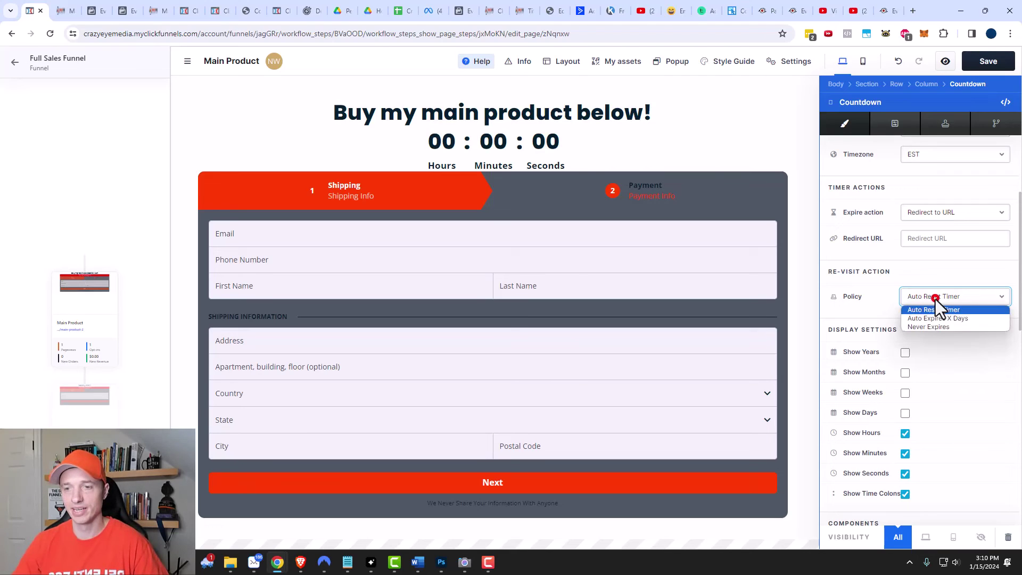
click(943, 328)
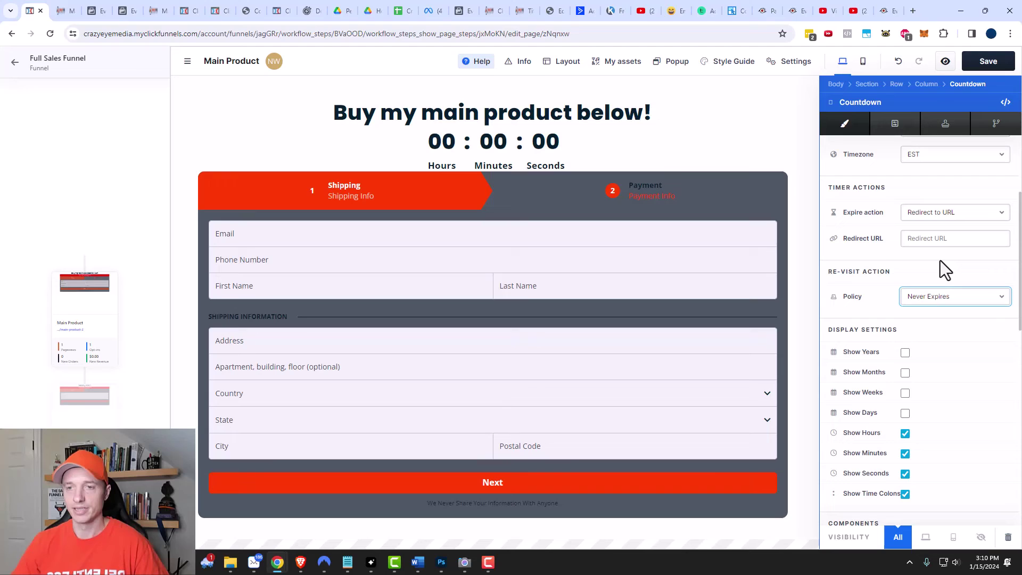
scroll(894, 235, up, 3)
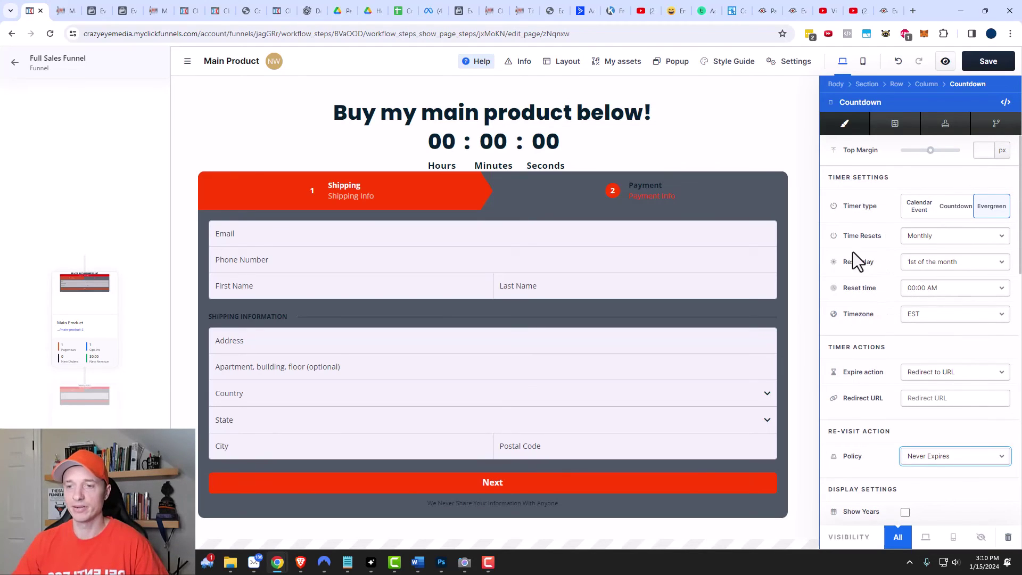
scroll(884, 298, down, 4)
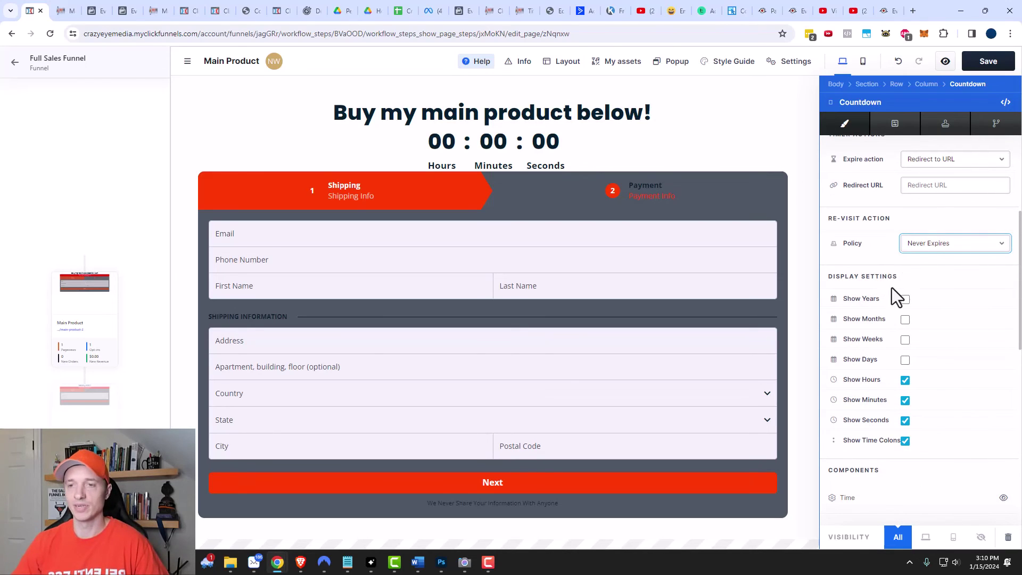
click(951, 239)
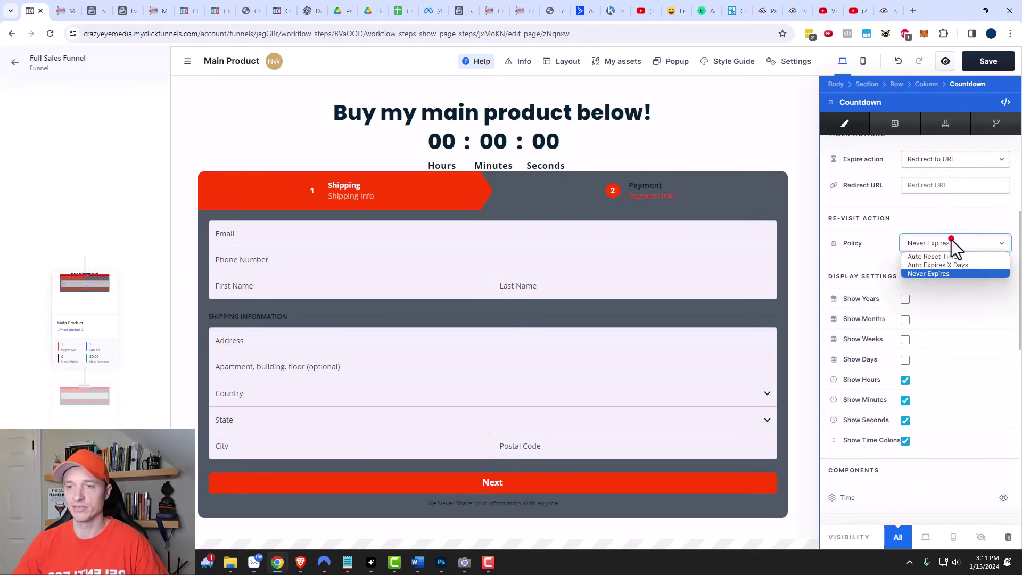
click(941, 273)
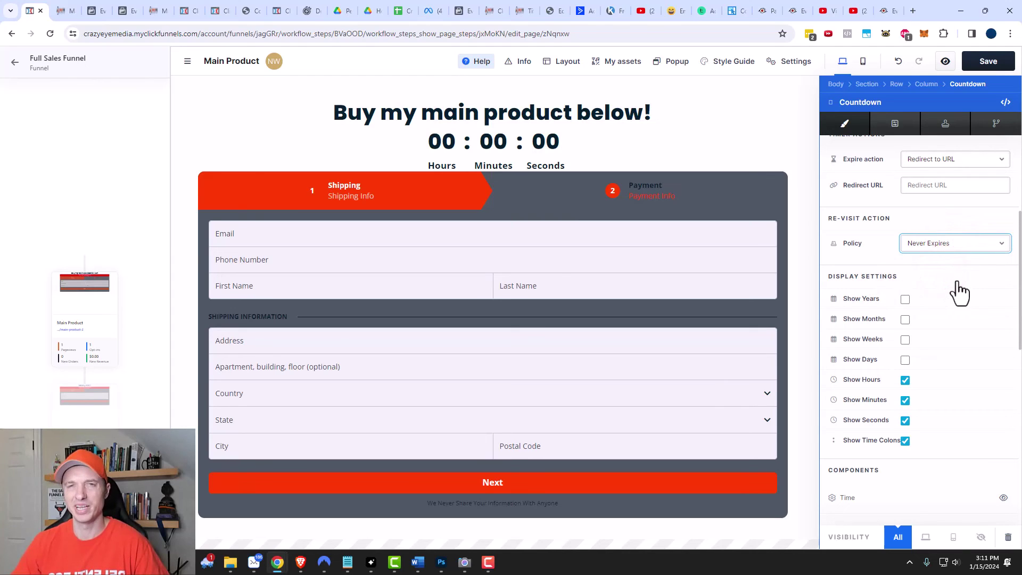
scroll(867, 325, down, 3)
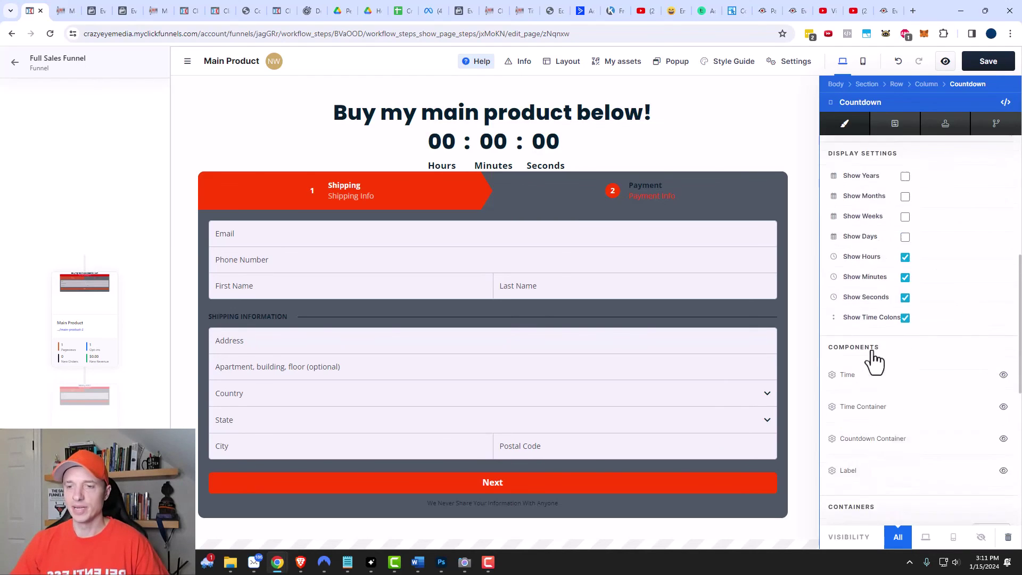
scroll(876, 410, down, 4)
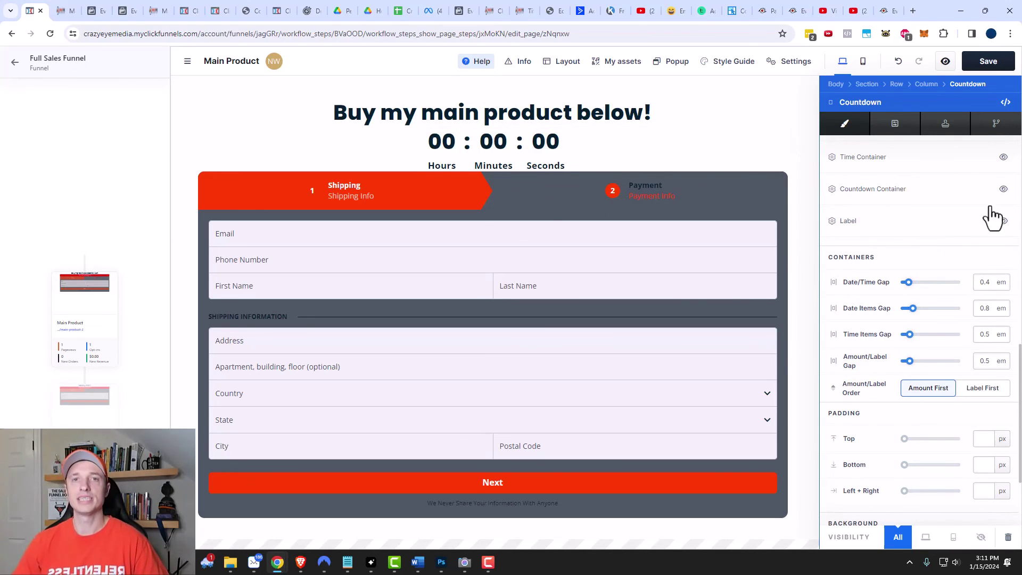
scroll(958, 239, up, 6)
scroll(953, 244, up, 5)
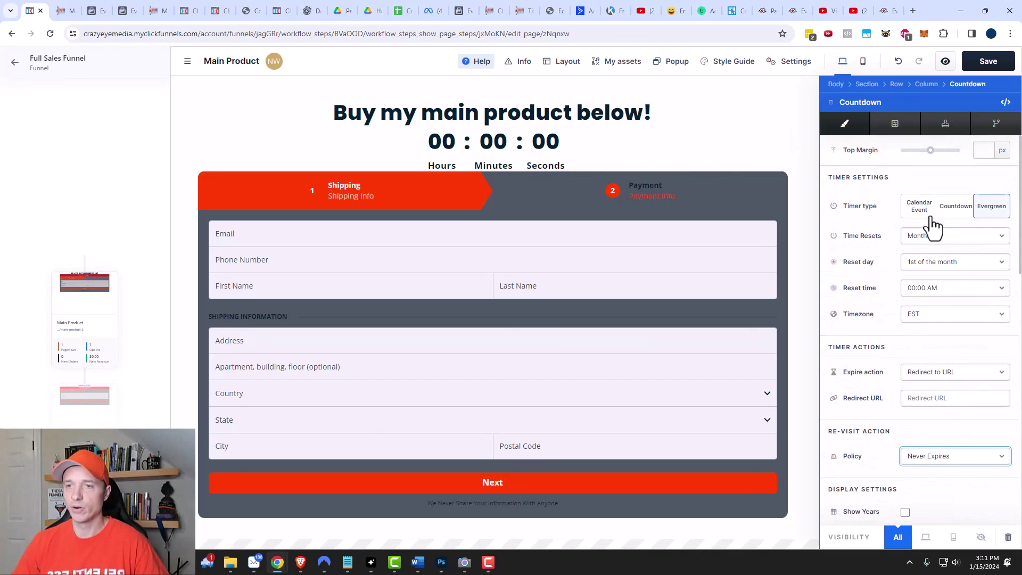